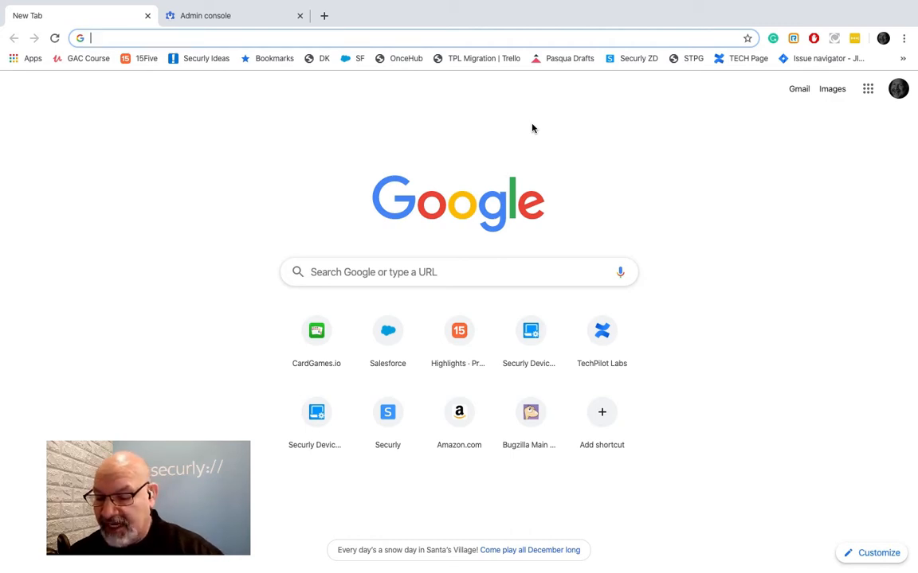
Go to the Securly Device Console login page at deviceconsole.securly.com
{"action": "type", "text": "de"}
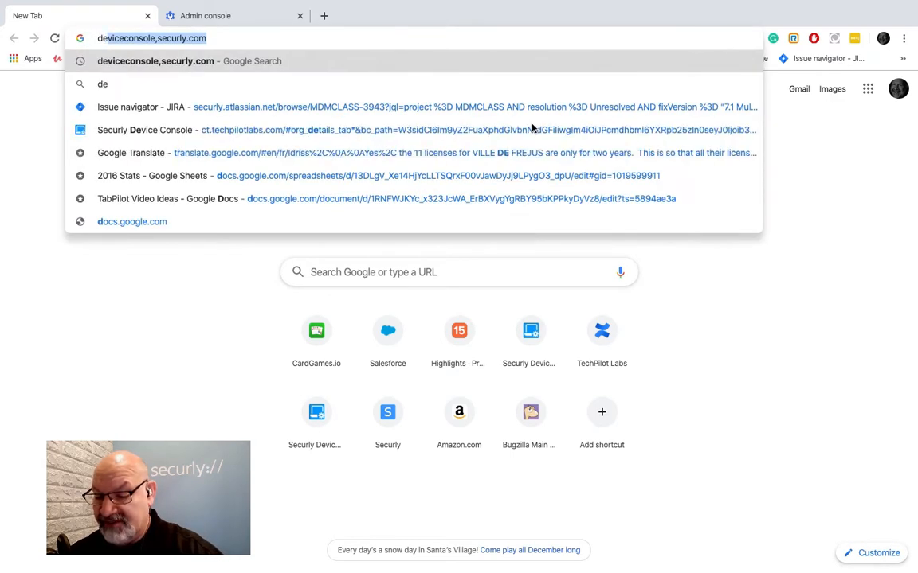
{"action": "type", "text": "vicec"}
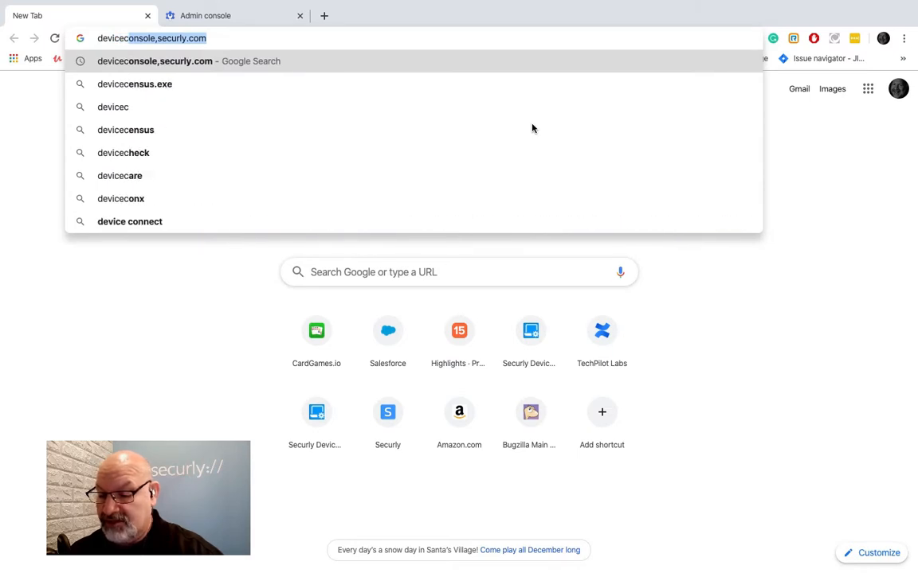
{"action": "type", "text": "onsole.s"}
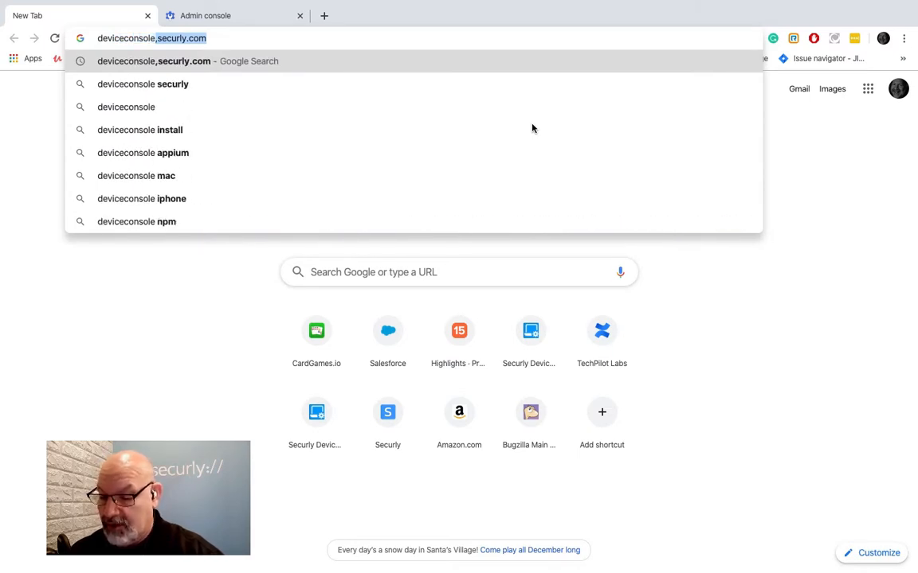
{"action": "type", "text": "ecur"}
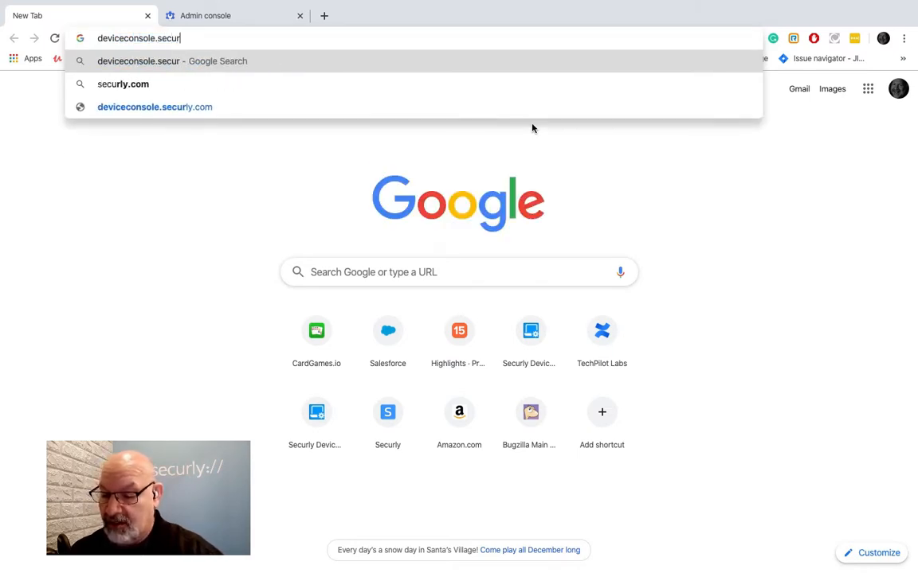
{"action": "type", "text": "ly.com"}
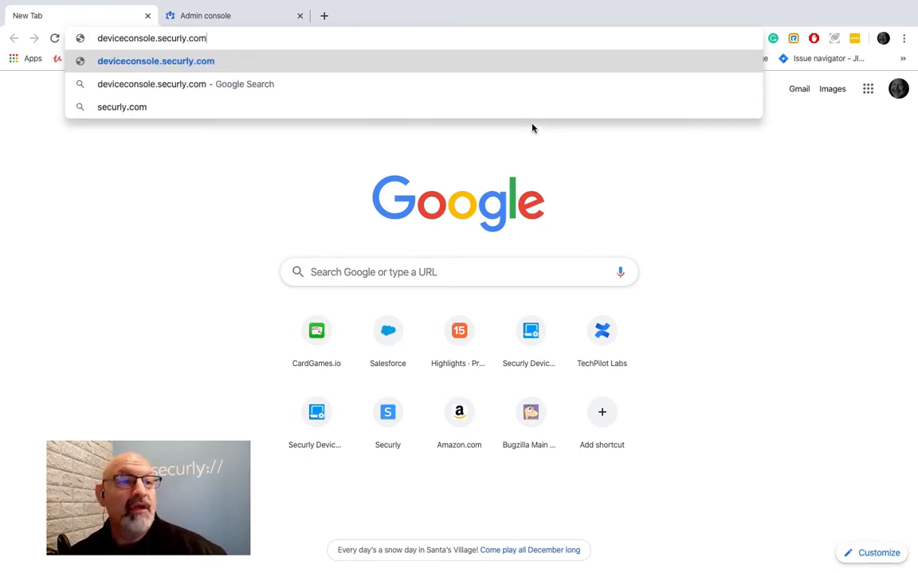
{"action": "key", "text": "Return"}
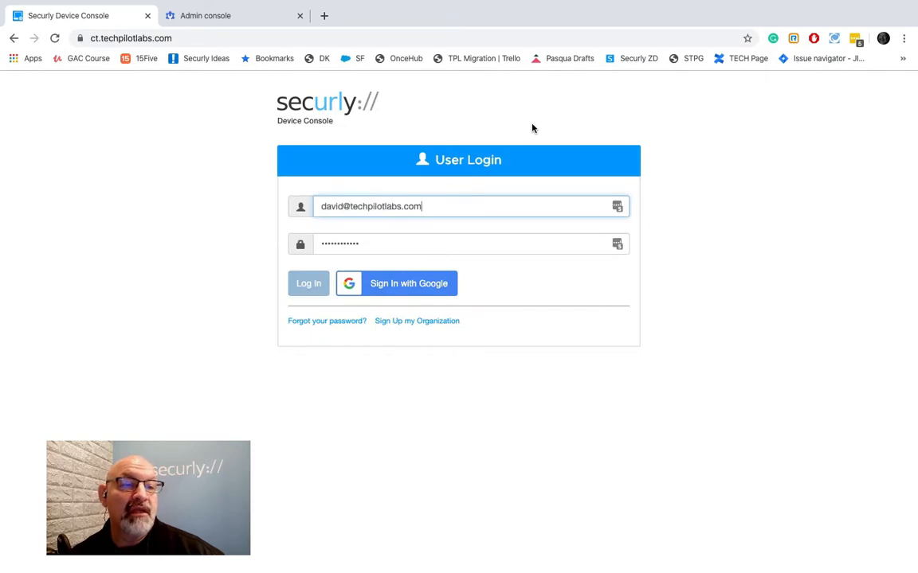
Replace the domain of the prefilled login e-mail to enter the school administrator's e-mail address
{"action": "left_click", "coordinate": [427, 204]}
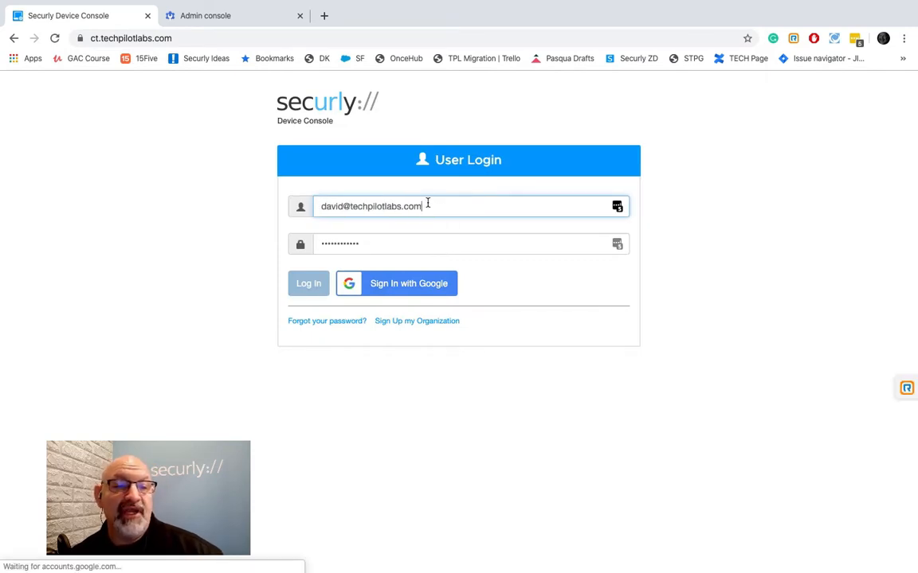
{"action": "key", "text": "BackSpace"}
{"action": "key", "text": "BackSpace"}
{"action": "key", "text": "BackSpace"}
{"action": "key", "text": "BackSpace"}
{"action": "key", "text": "BackSpace"}
{"action": "key", "text": "BackSpace"}
{"action": "key", "text": "BackSpace"}
{"action": "key", "text": "BackSpace"}
{"action": "key", "text": "BackSpace"}
{"action": "key", "text": "BackSpace"}
{"action": "key", "text": "BackSpace"}
{"action": "key", "text": "BackSpace"}
{"action": "key", "text": "BackSpace"}
{"action": "key", "text": "BackSpace"}
{"action": "key", "text": "BackSpace"}
{"action": "key", "text": "BackSpace"}
{"action": "key", "text": "BackSpace"}
{"action": "key", "text": "BackSpace"}
{"action": "type", "text": "@"}
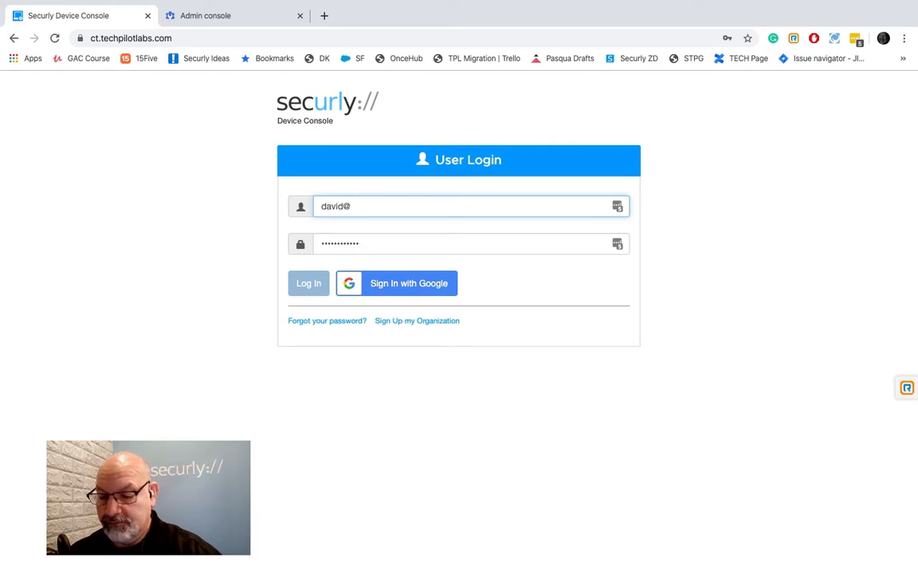
{"action": "type", "text": "ac"}
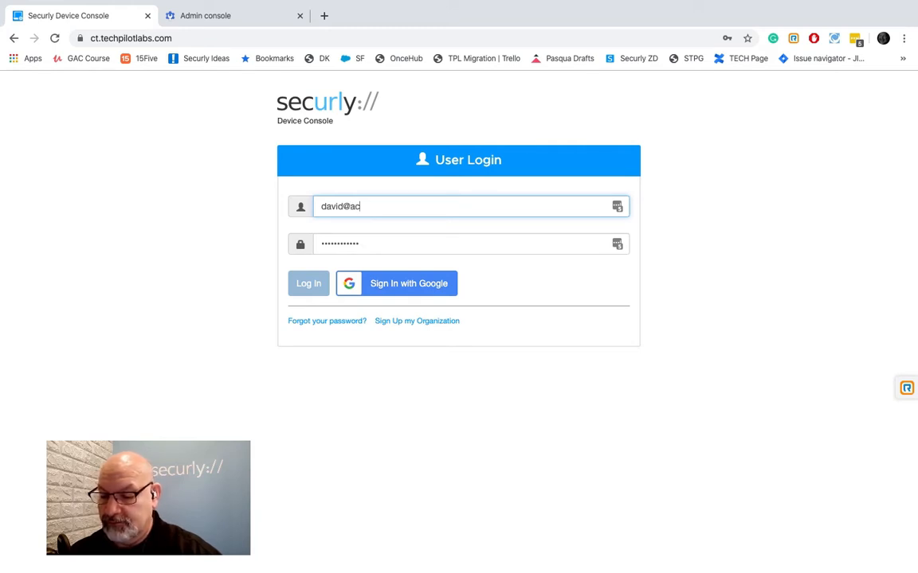
{"action": "type", "text": "ps.com"}
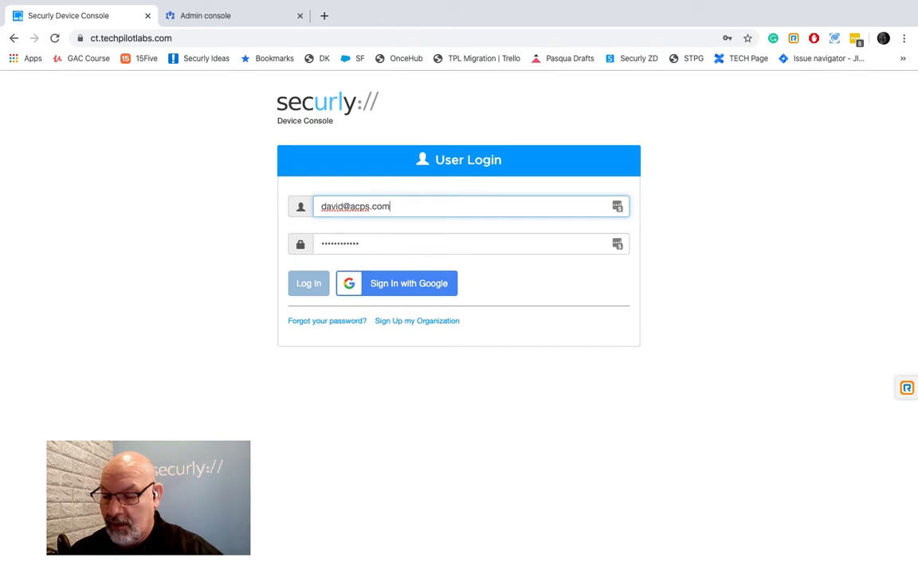
Enter the account password and log in to the Device Console
{"action": "key", "text": "Tab"}
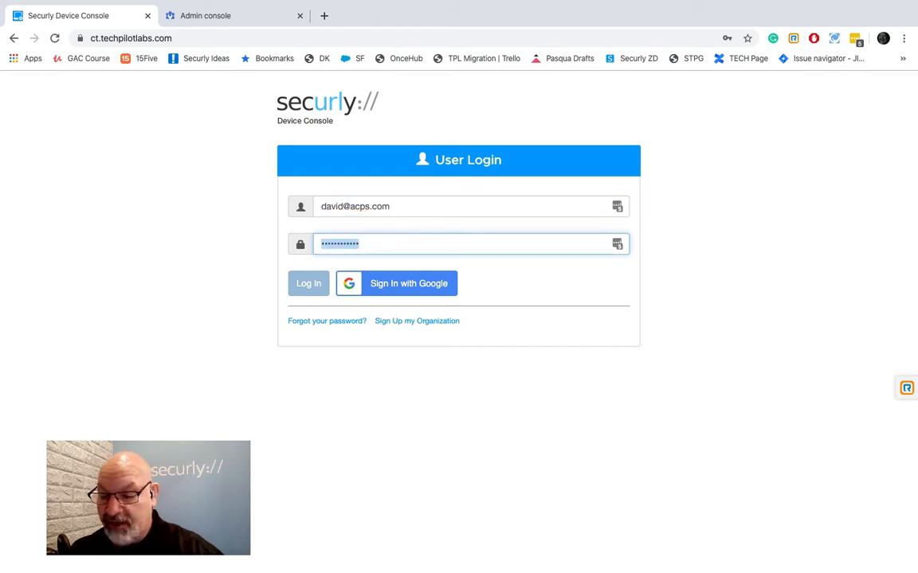
{"action": "type", "text": "••••••"}
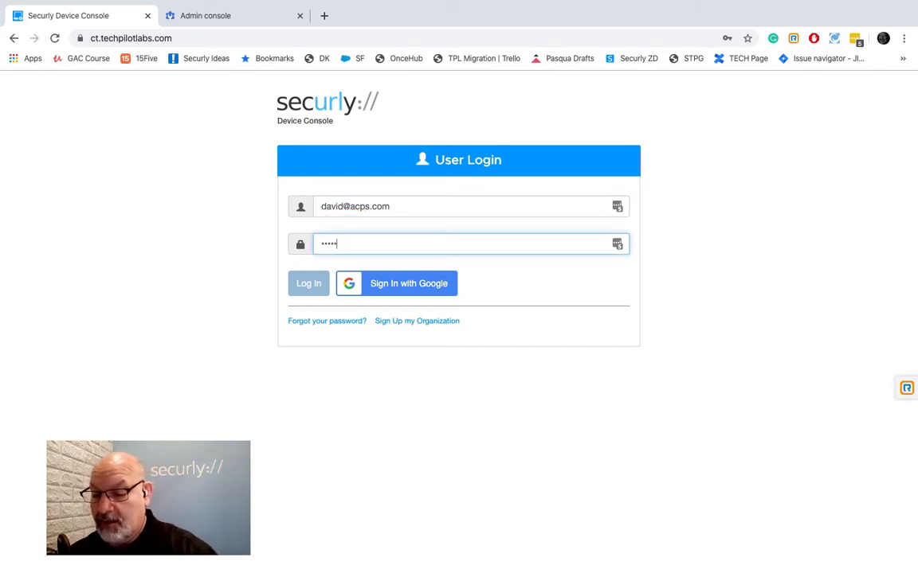
{"action": "type", "text": "••"}
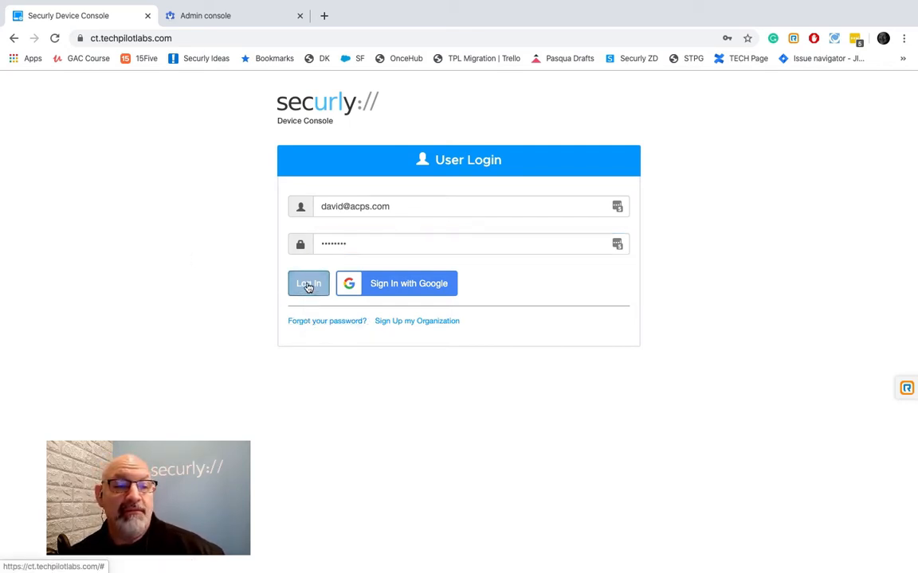
{"action": "left_click", "coordinate": [308, 286]}
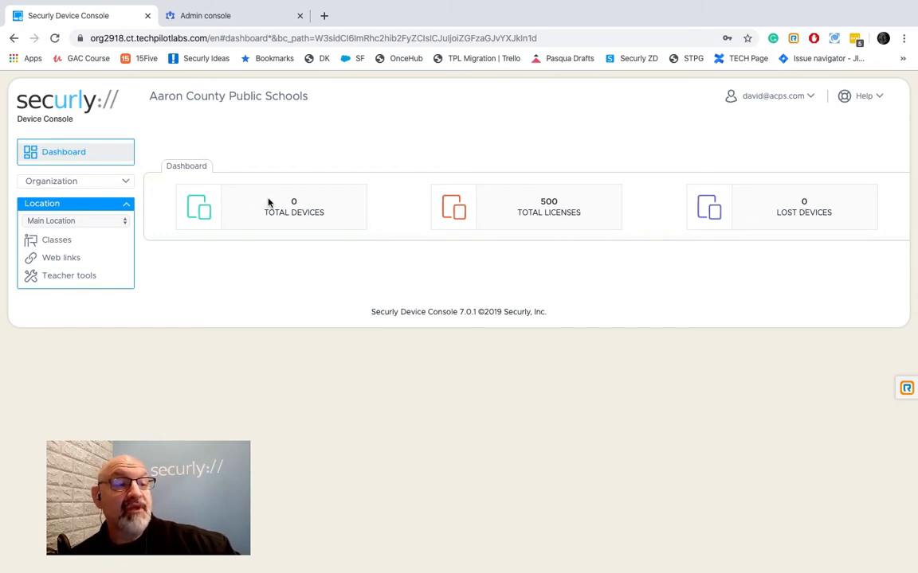
Open the Google section of the organization's settings
{"action": "left_click", "coordinate": [115, 183]}
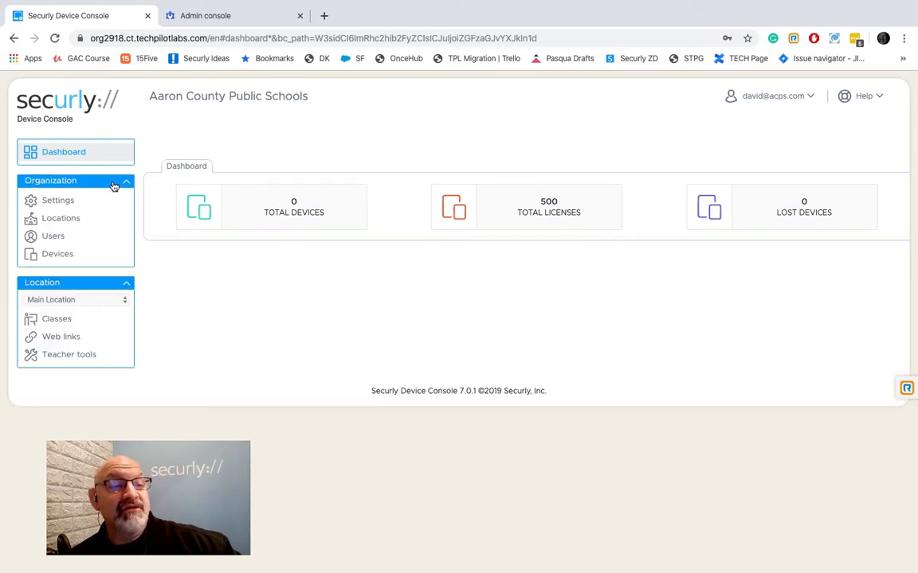
{"action": "left_click", "coordinate": [58, 204]}
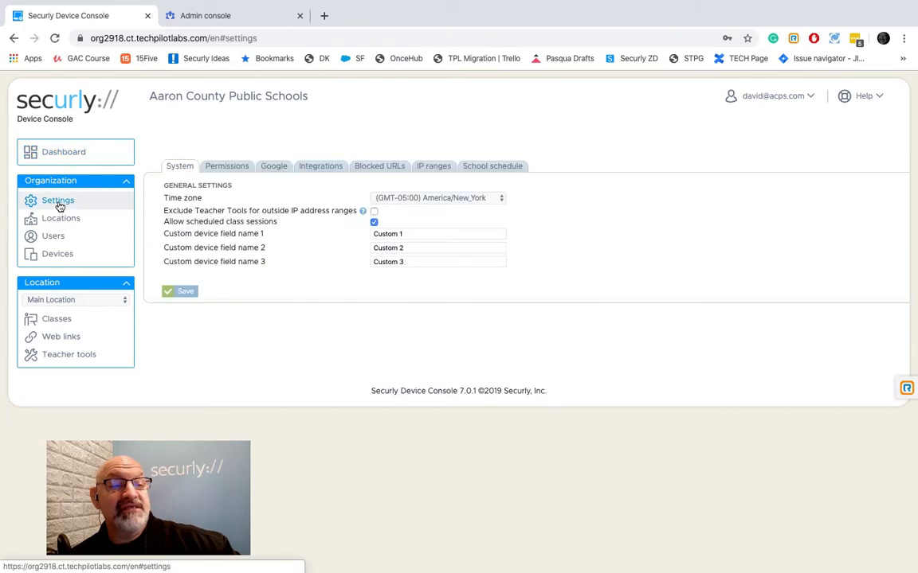
{"action": "left_click", "coordinate": [272, 169]}
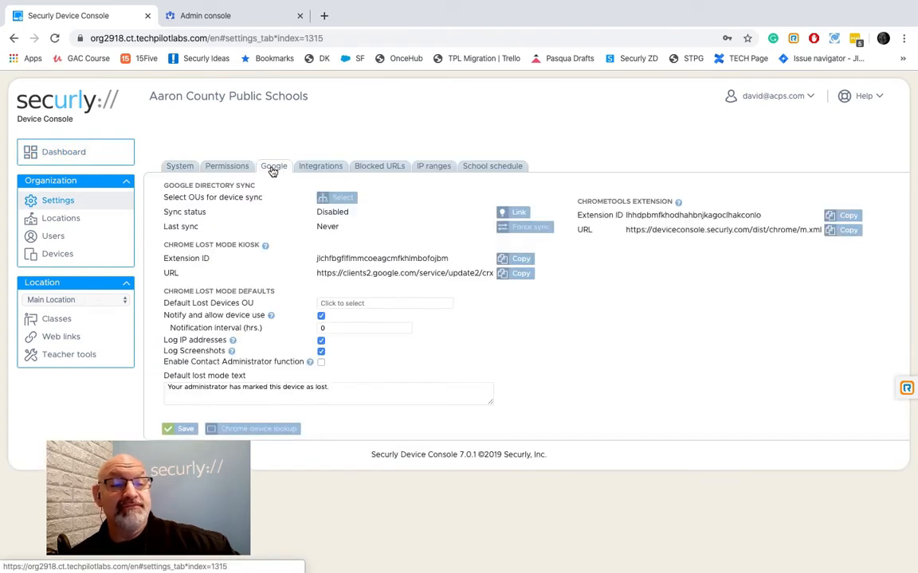
Link Google directory sync to the gedu.demo.tabpilotcorp.com admin account, allow Securly Classroom (ChromeTools) access, and close the status page
{"action": "left_click", "coordinate": [520, 214]}
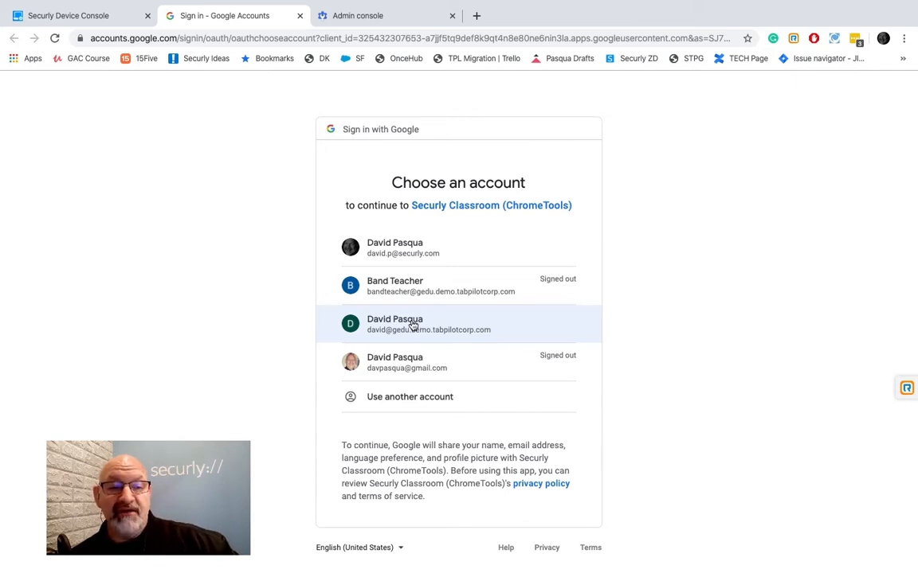
{"action": "left_click", "coordinate": [412, 325]}
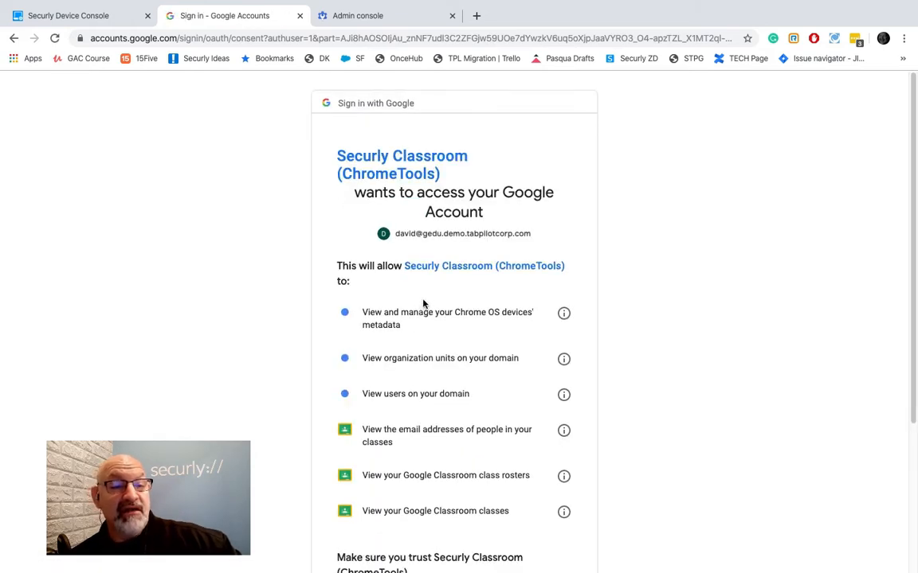
{"action": "scroll", "coordinate": [424, 303], "scroll_direction": "down", "scroll_amount": 3}
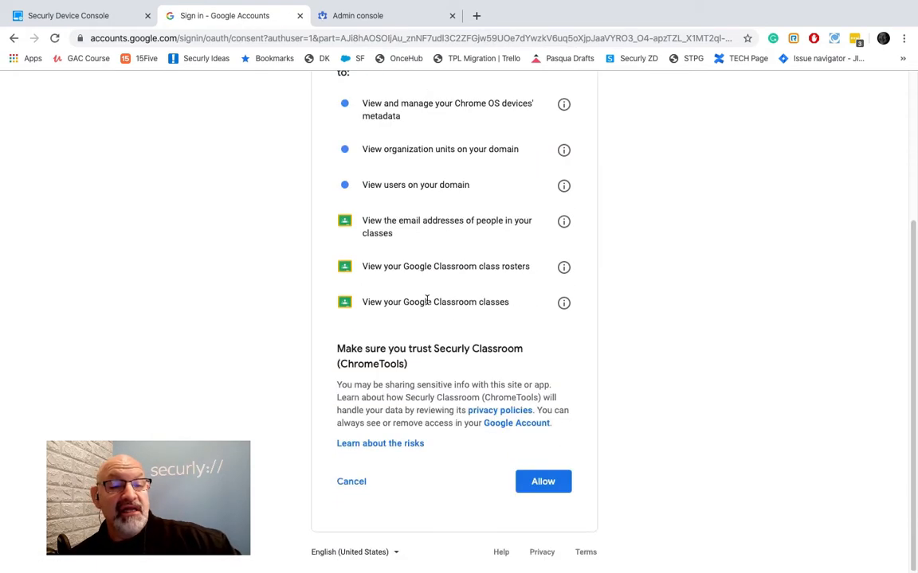
{"action": "left_click", "coordinate": [541, 482]}
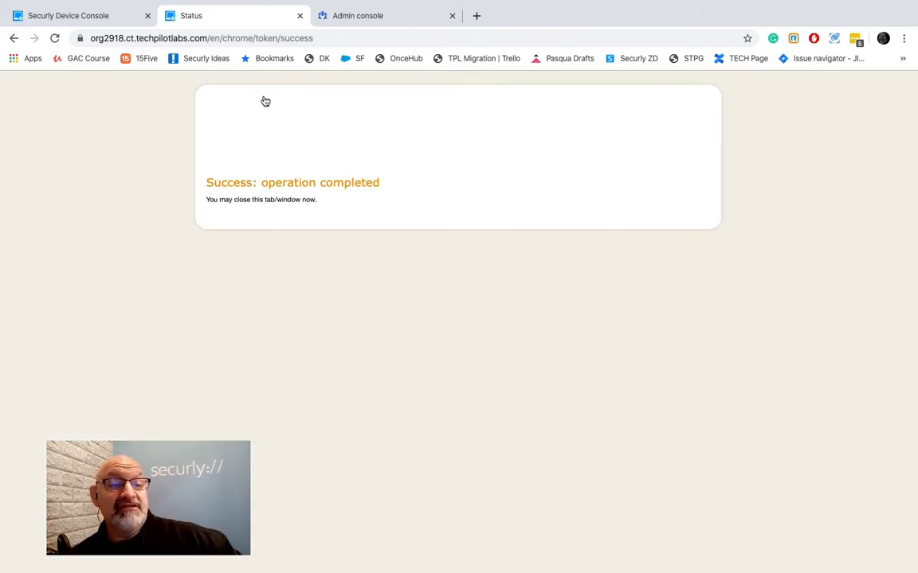
{"action": "left_click", "coordinate": [300, 16]}
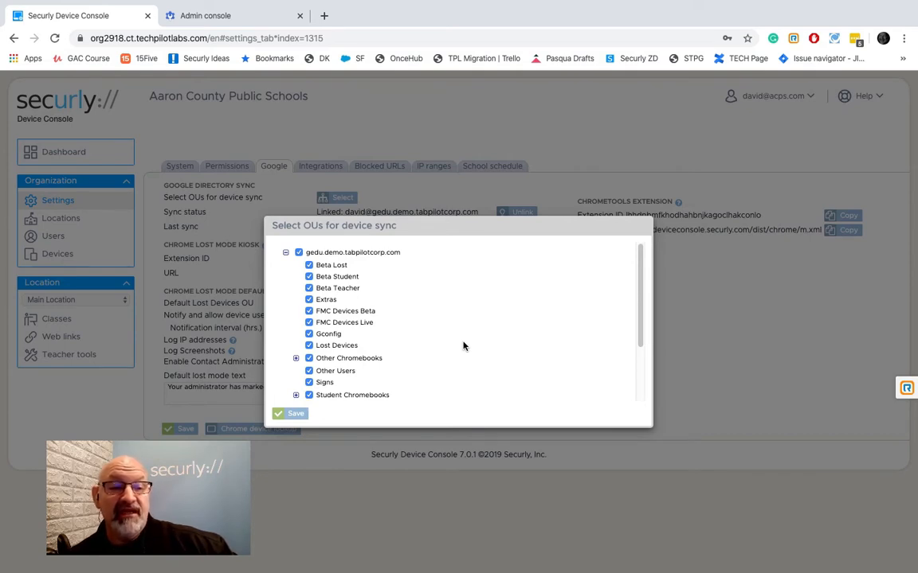
Limit the device sync OUs to Student Chromebooks only and save the selection
{"action": "left_click", "coordinate": [299, 253]}
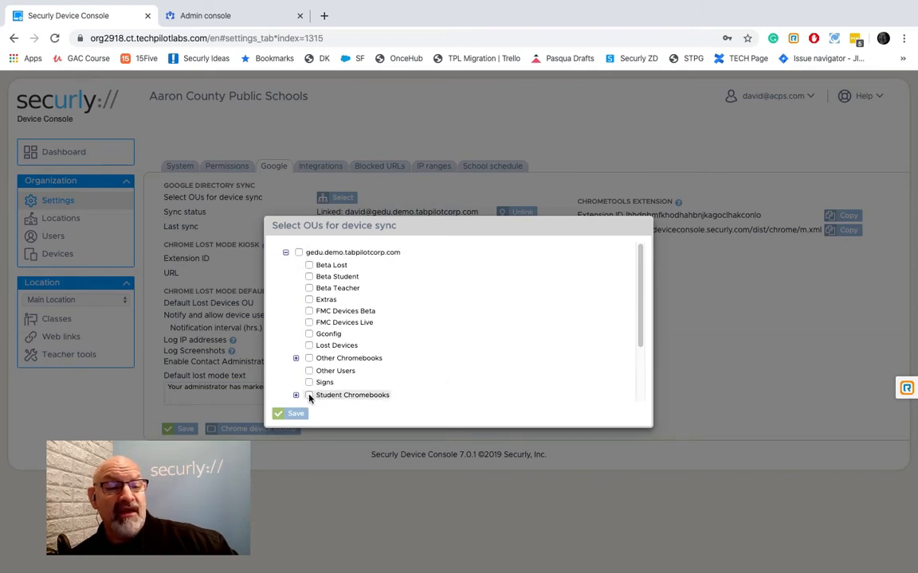
{"action": "scroll", "coordinate": [414, 381], "scroll_direction": "down", "scroll_amount": 1}
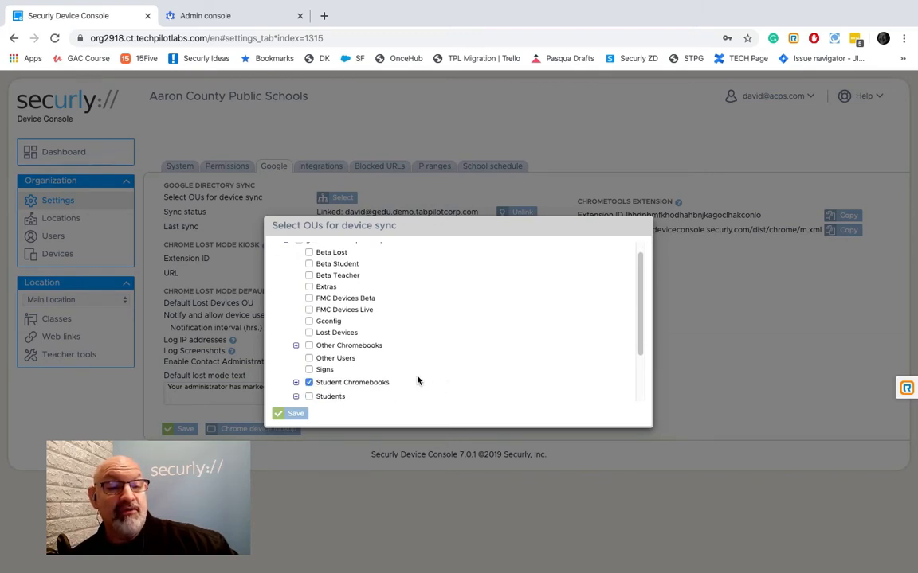
{"action": "left_click", "coordinate": [291, 415]}
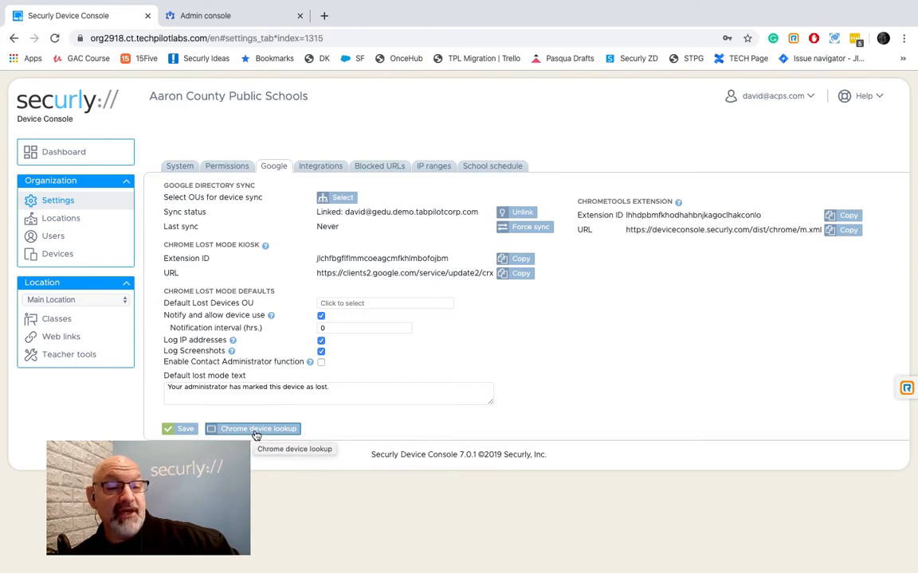
Review the synced Chromebooks through the Chrome device lookup and return to the Google settings
{"action": "left_click", "coordinate": [256, 432]}
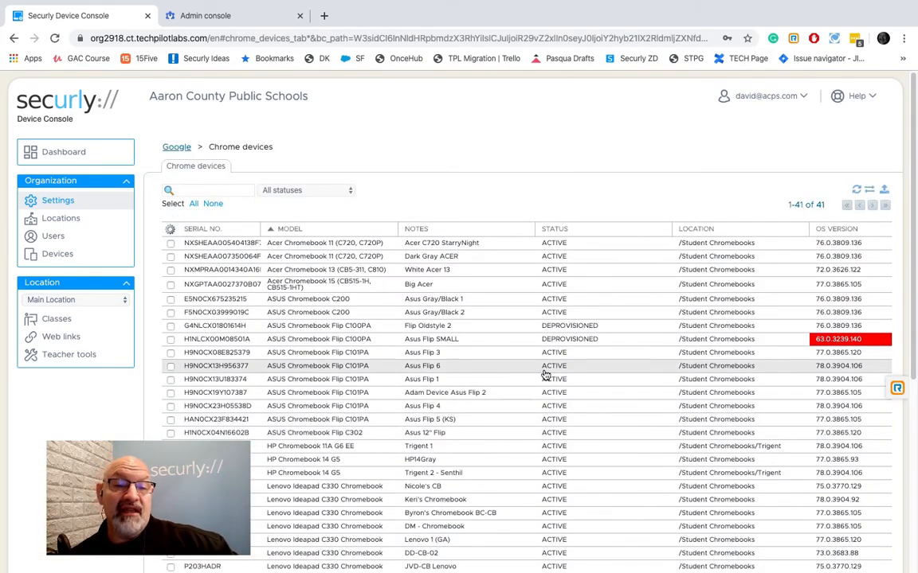
{"action": "scroll", "coordinate": [545, 374], "scroll_direction": "down", "scroll_amount": 6}
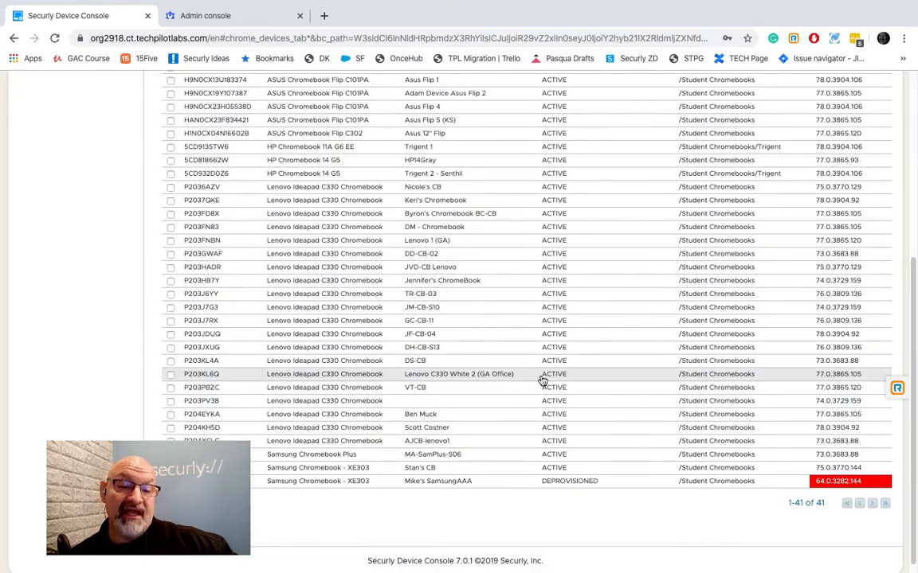
{"action": "scroll", "coordinate": [541, 380], "scroll_direction": "up", "scroll_amount": 6}
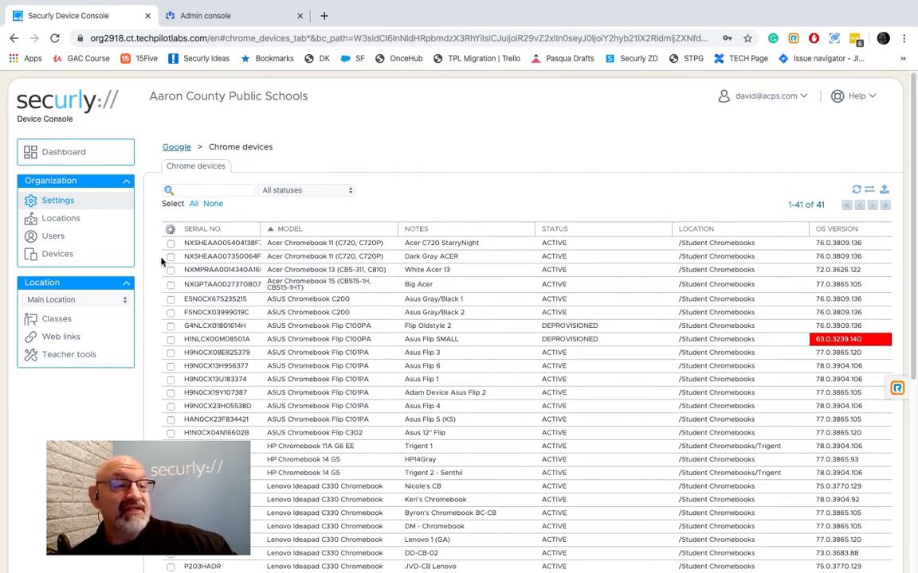
{"action": "left_click", "coordinate": [51, 201]}
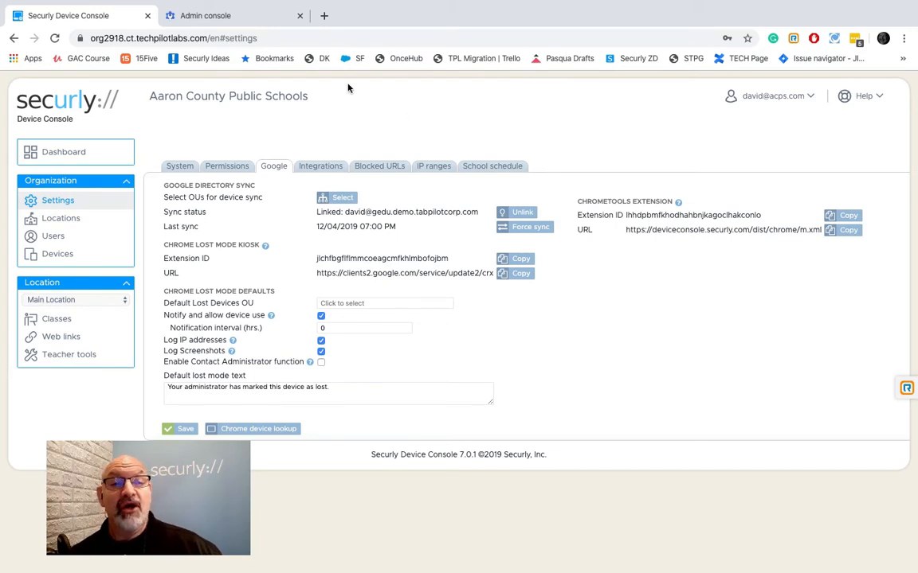
Switch to the Google Admin console and open Chrome management's Apps & extensions for the Students organizational unit
{"action": "left_click", "coordinate": [233, 22]}
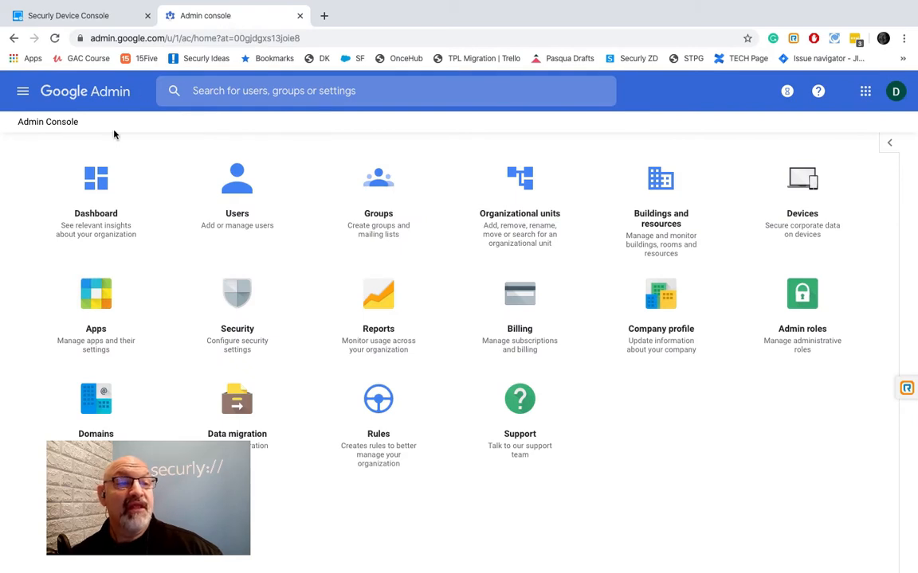
{"action": "left_click", "coordinate": [793, 190]}
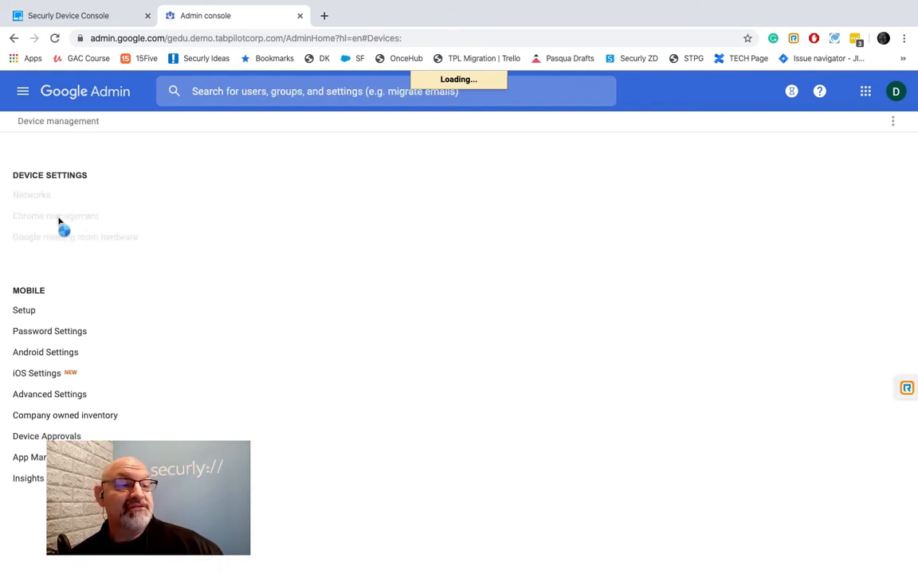
{"action": "left_click", "coordinate": [59, 218]}
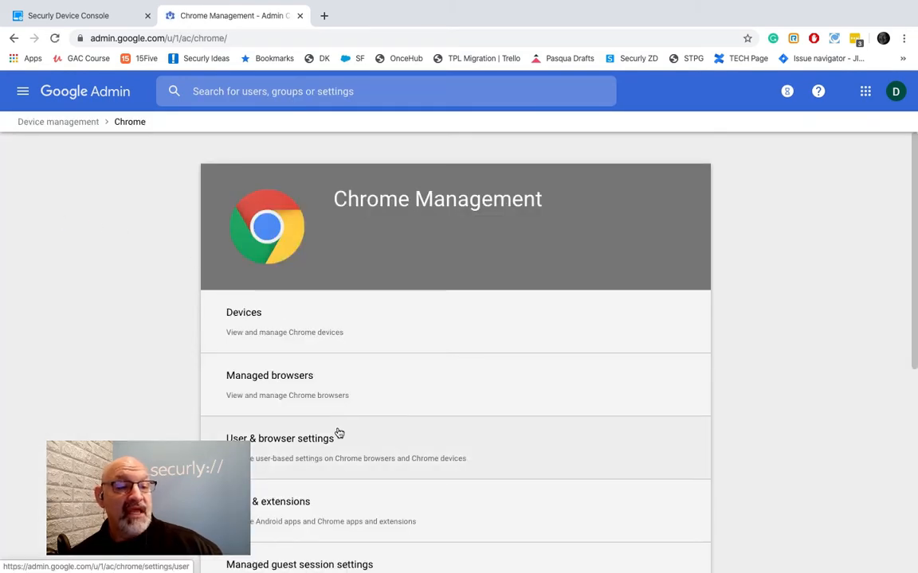
{"action": "left_click", "coordinate": [316, 507]}
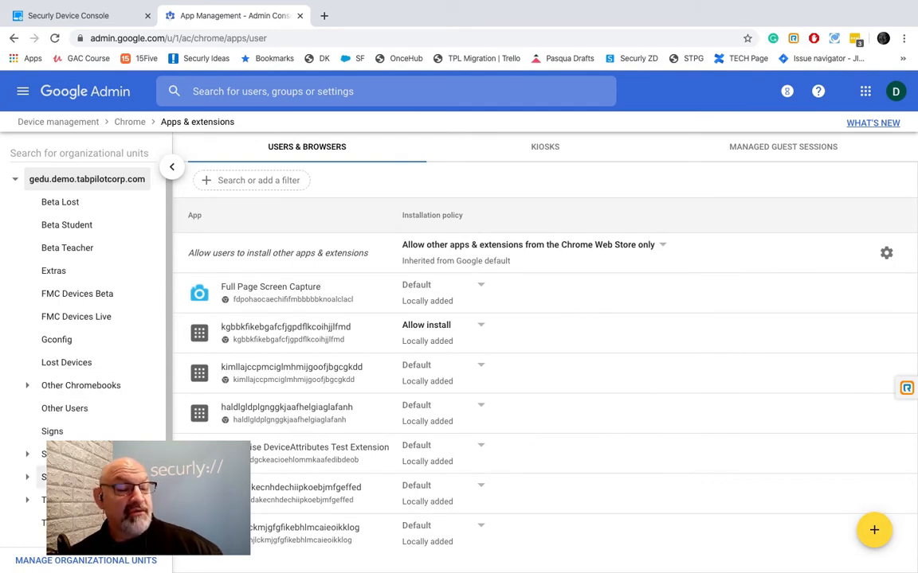
{"action": "left_click", "coordinate": [62, 477]}
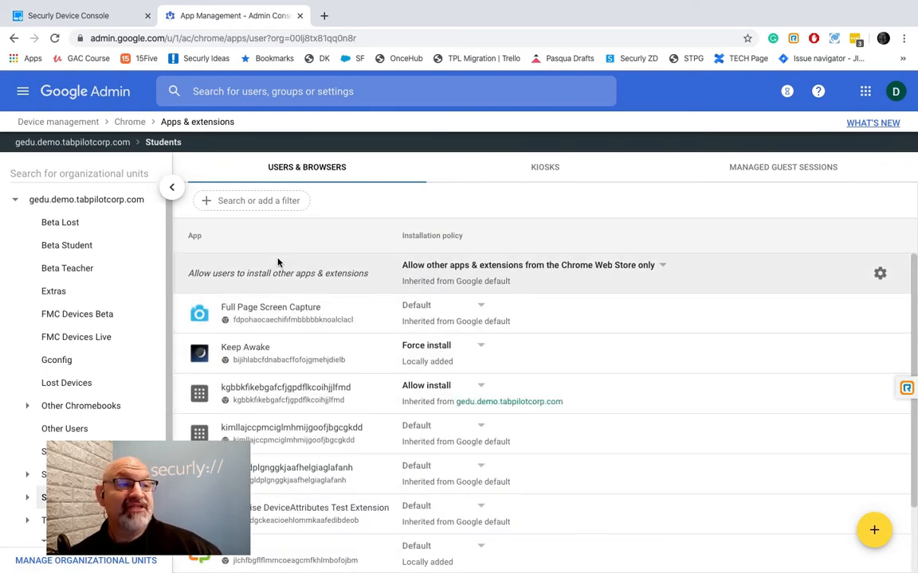
Copy the ChromeTools extension ID from Securly Device Console and enter lhhdpbmfkhodhahbnjkagoclhakconlo as a new extension by ID for Students in Google Admin
{"action": "left_click", "coordinate": [84, 18]}
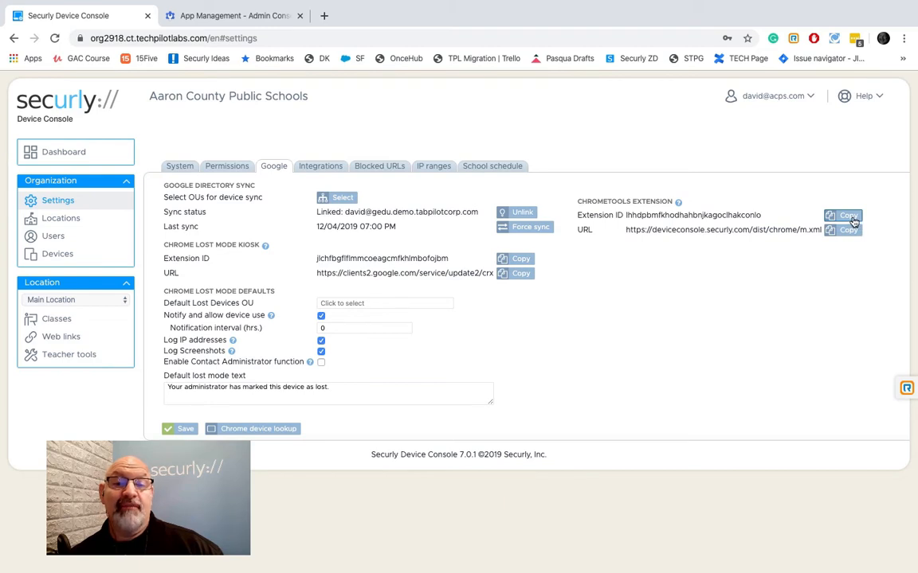
{"action": "left_click", "coordinate": [245, 18]}
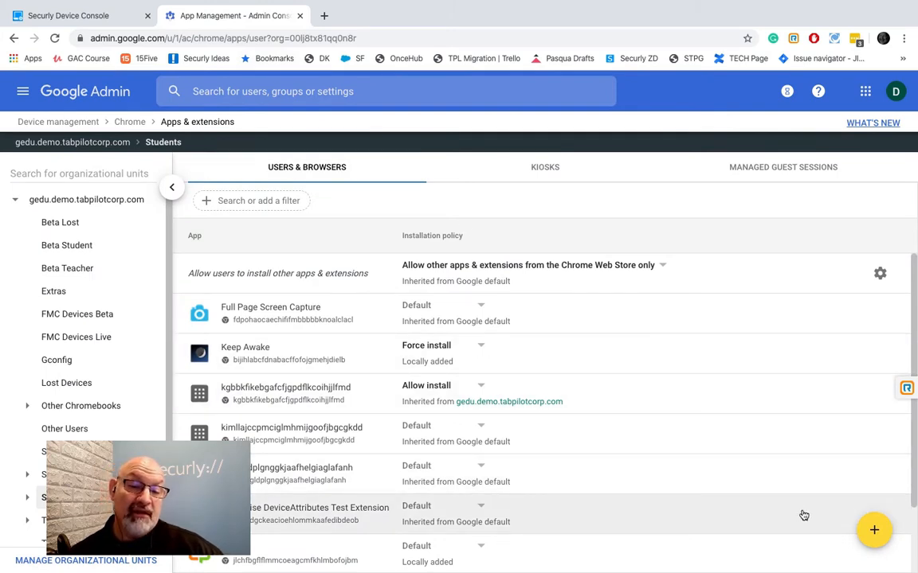
{"action": "mouse_move", "coordinate": [874, 530]}
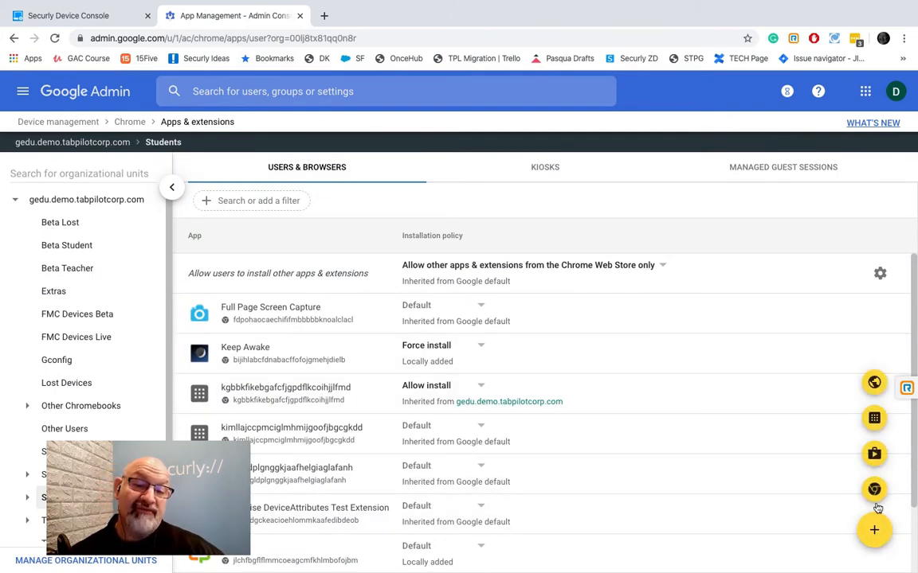
{"action": "left_click", "coordinate": [874, 419]}
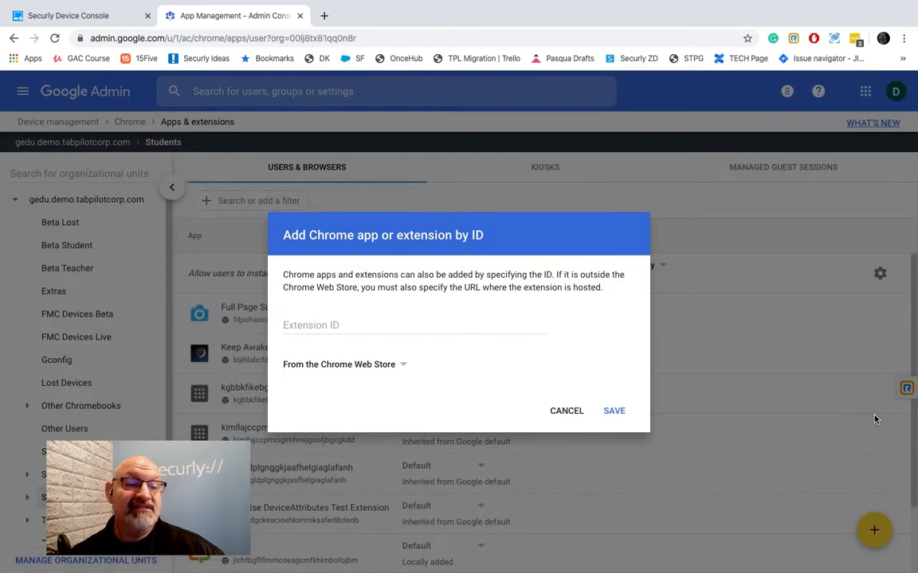
{"action": "left_click", "coordinate": [405, 323]}
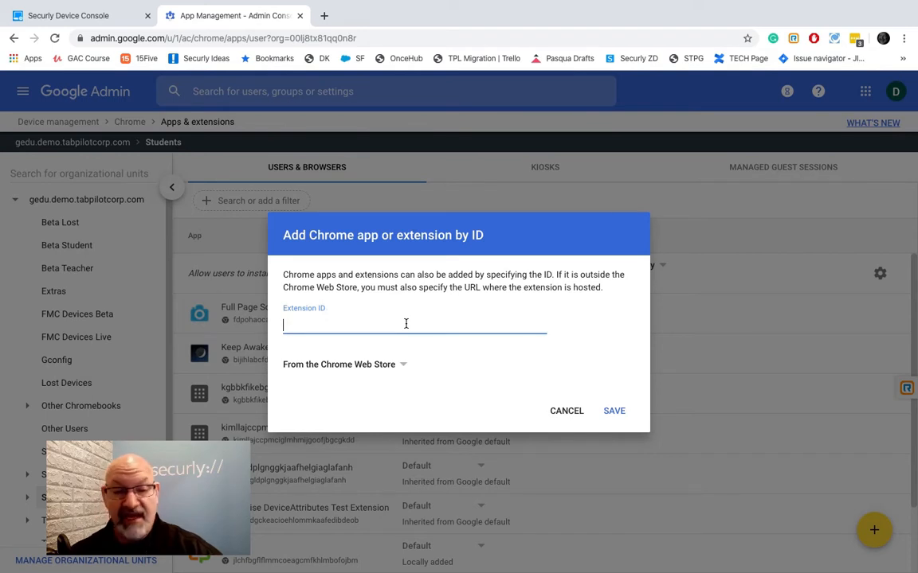
{"action": "type", "text": "lhhdpbmfkhodhahbnjkagodlhakconlo"}
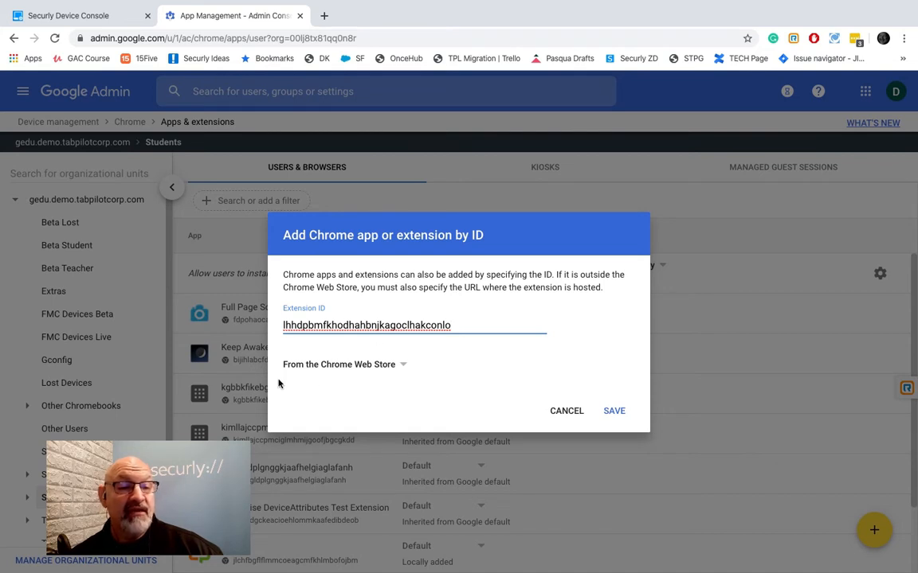
{"action": "left_click", "coordinate": [405, 367]}
{"action": "left_click", "coordinate": [376, 390]}
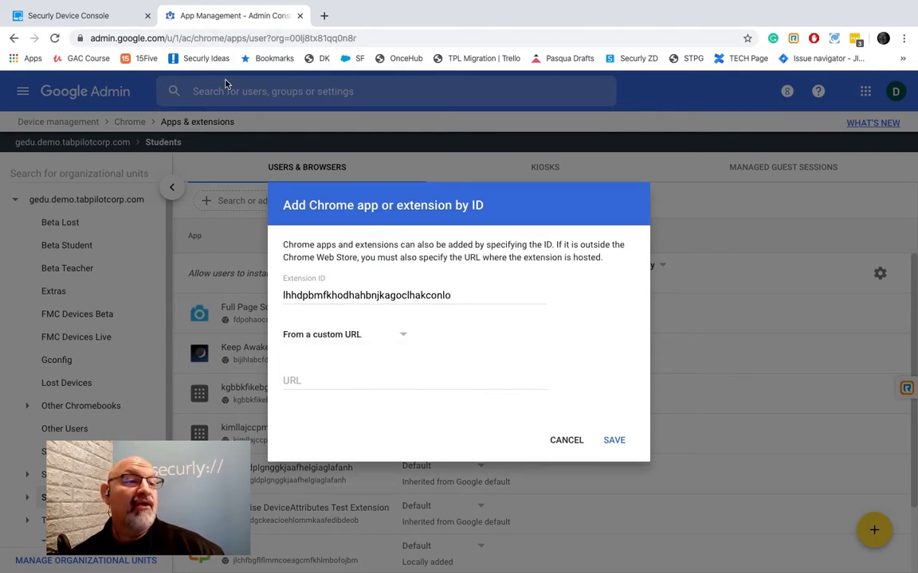
{"action": "left_click", "coordinate": [83, 16]}
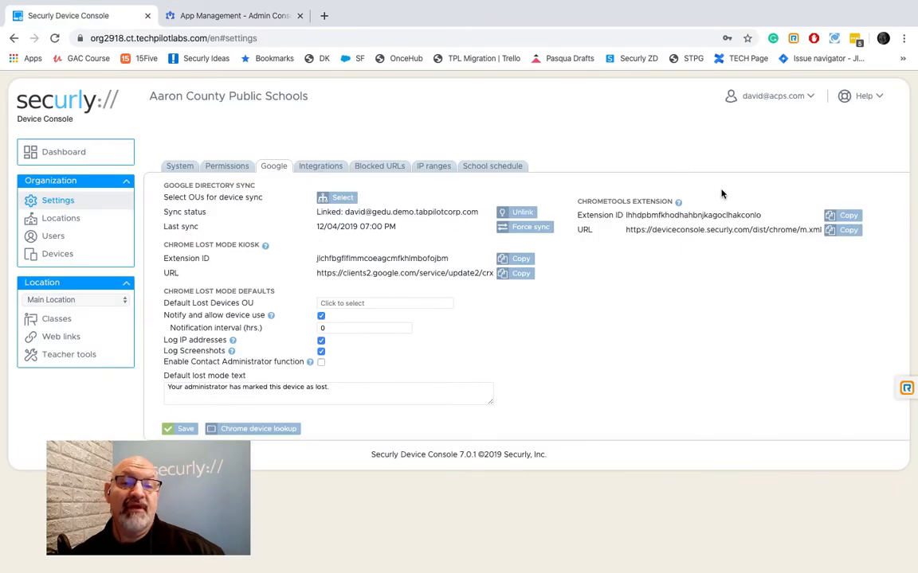
{"action": "left_click", "coordinate": [844, 231]}
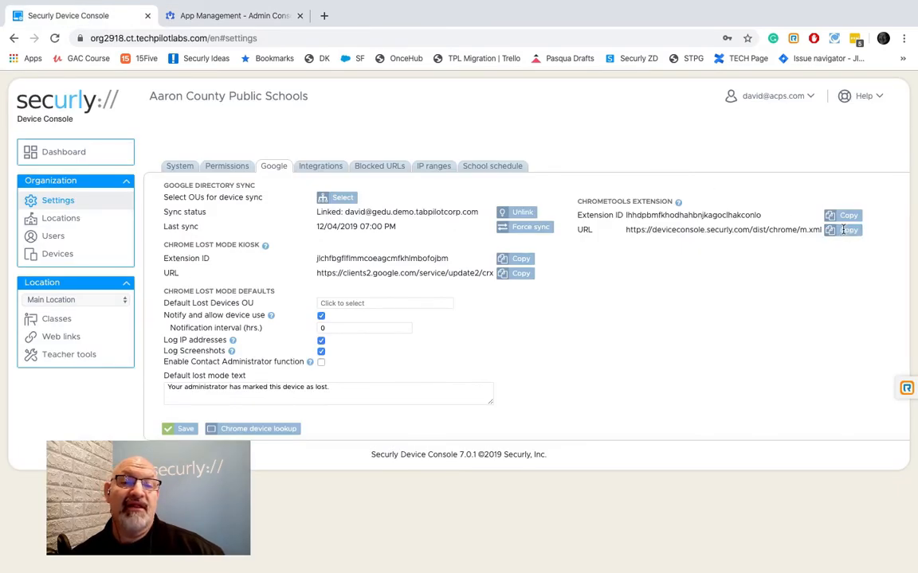
{"action": "left_click", "coordinate": [241, 16]}
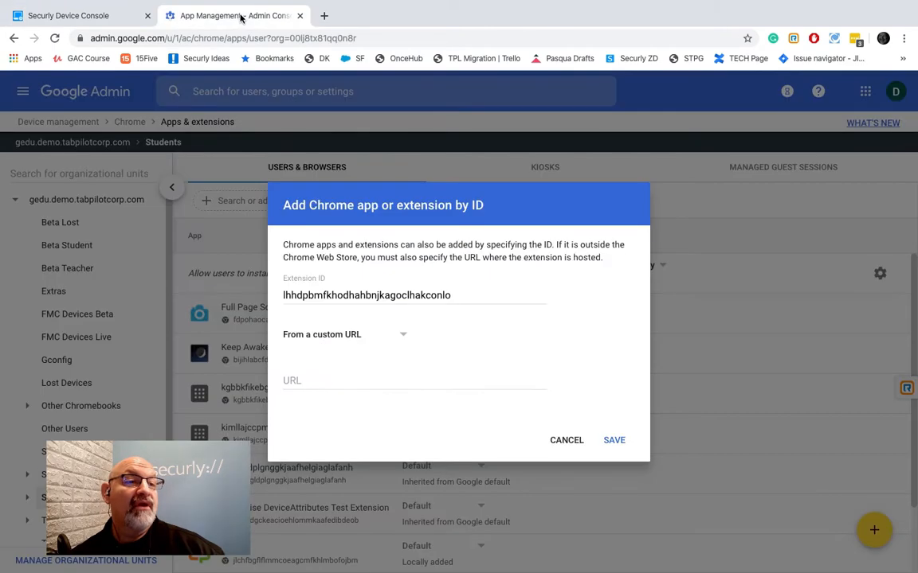
{"action": "left_click", "coordinate": [332, 379]}
{"action": "key", "text": "ctrl+v"}
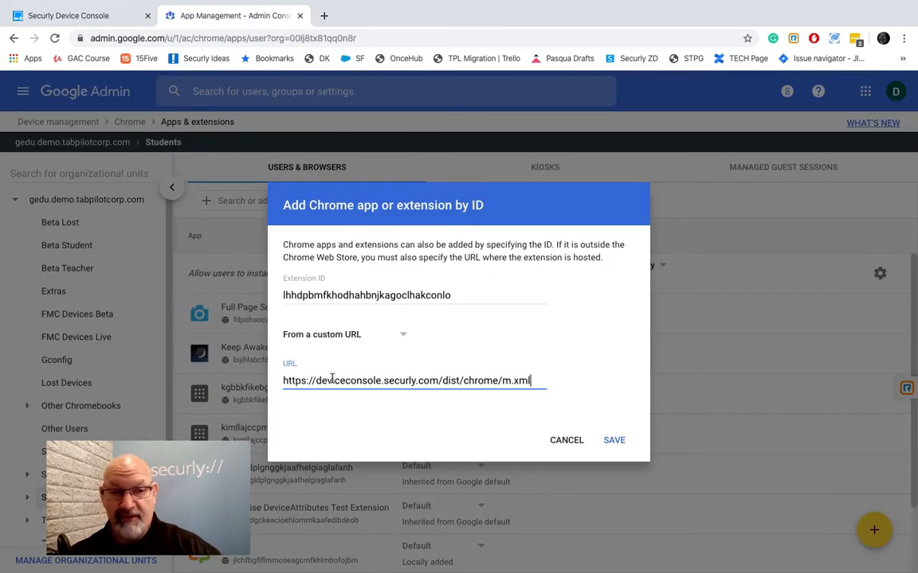
{"action": "left_click", "coordinate": [622, 443]}
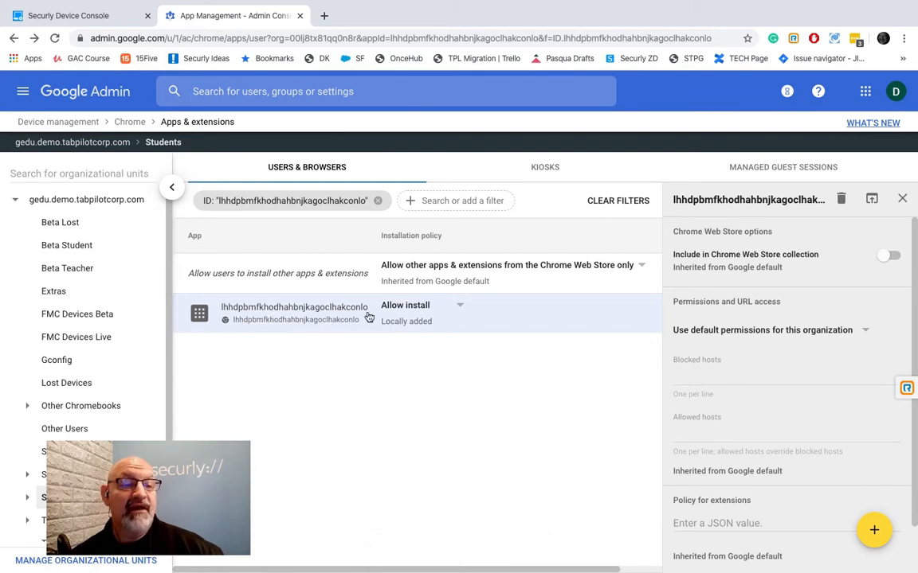
Set the ChromeTools extension's installation policy to Force install for Students and save the change
{"action": "left_click", "coordinate": [460, 308]}
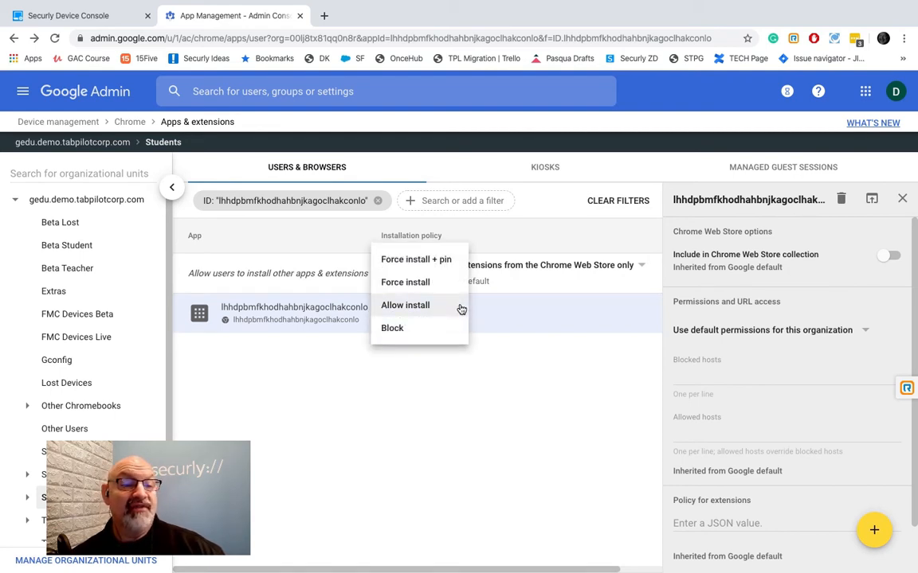
{"action": "left_click", "coordinate": [409, 283]}
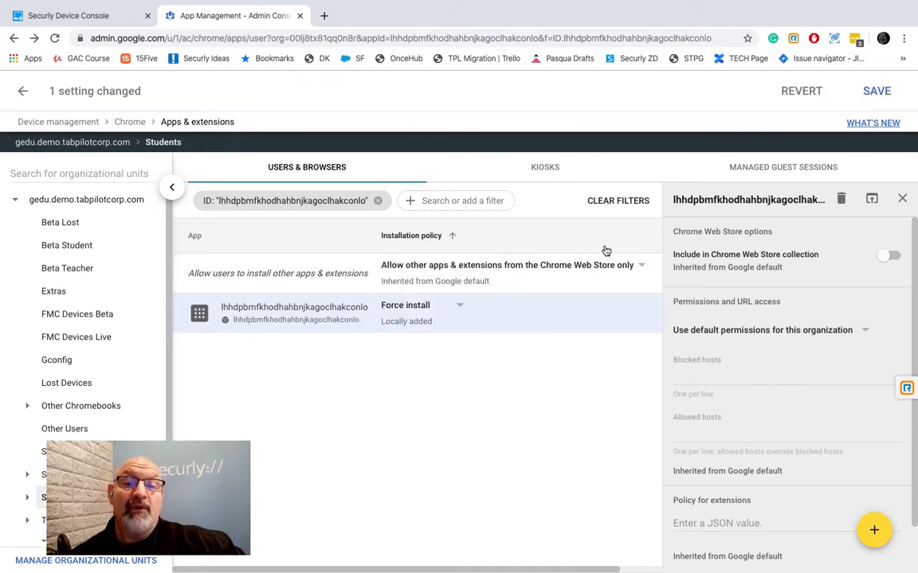
{"action": "left_click", "coordinate": [876, 92]}
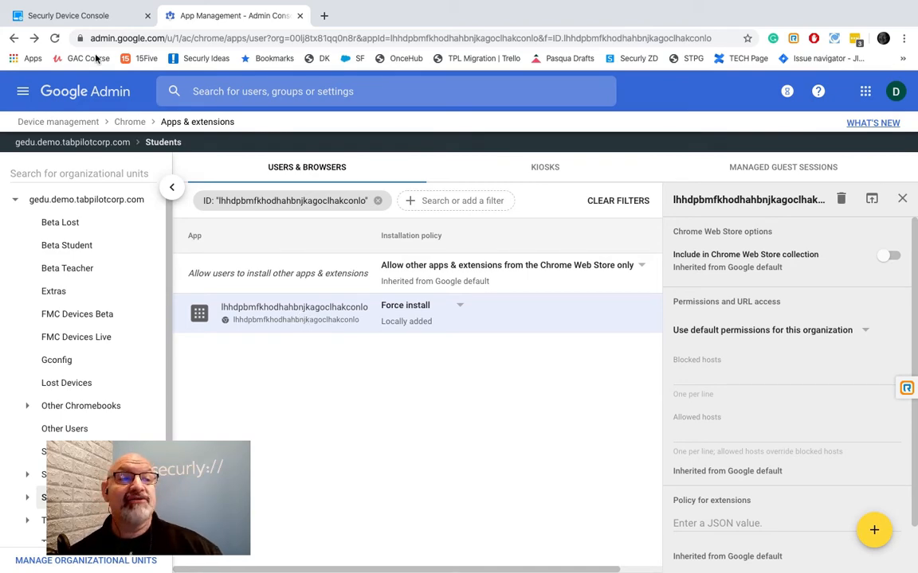
Switch to Securly Device Console and review the full list of synced Chromebooks in the Chrome device lookup
{"action": "left_click", "coordinate": [64, 16]}
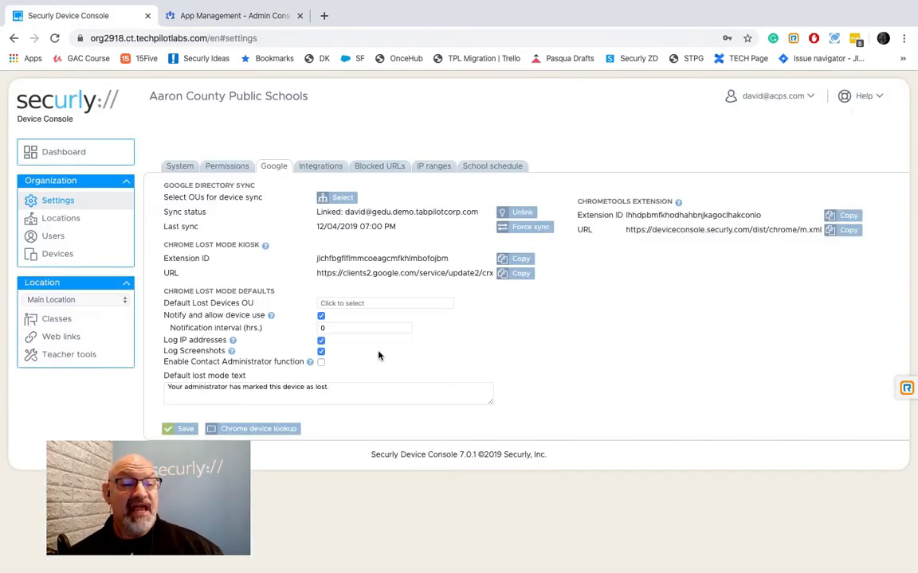
{"action": "left_click", "coordinate": [263, 431]}
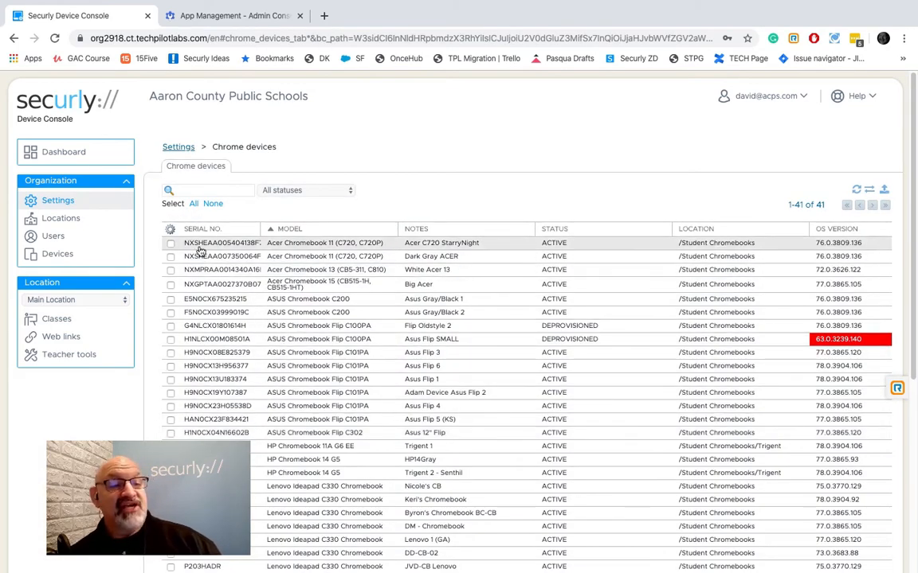
{"action": "scroll", "coordinate": [250, 450], "scroll_direction": "down", "scroll_amount": 5}
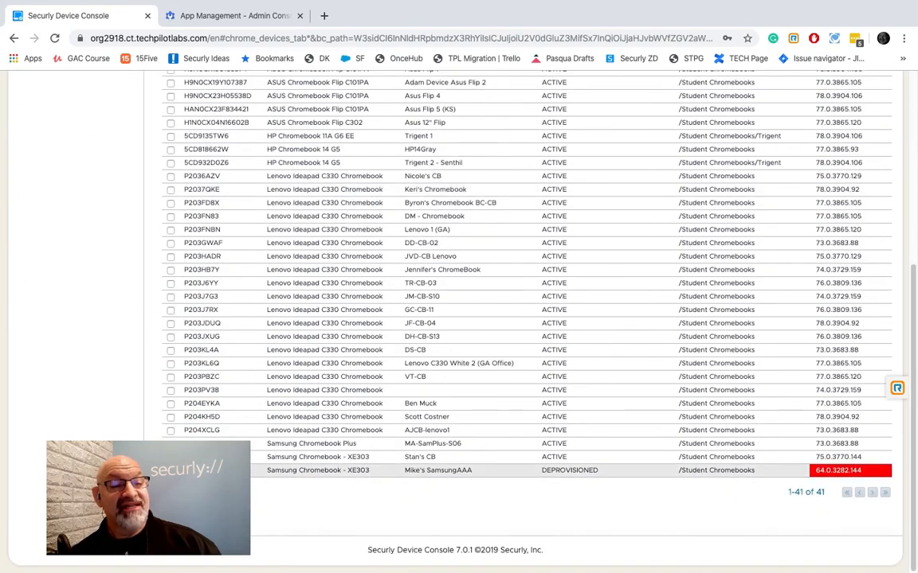
{"action": "scroll", "coordinate": [509, 319], "scroll_direction": "up", "scroll_amount": 5}
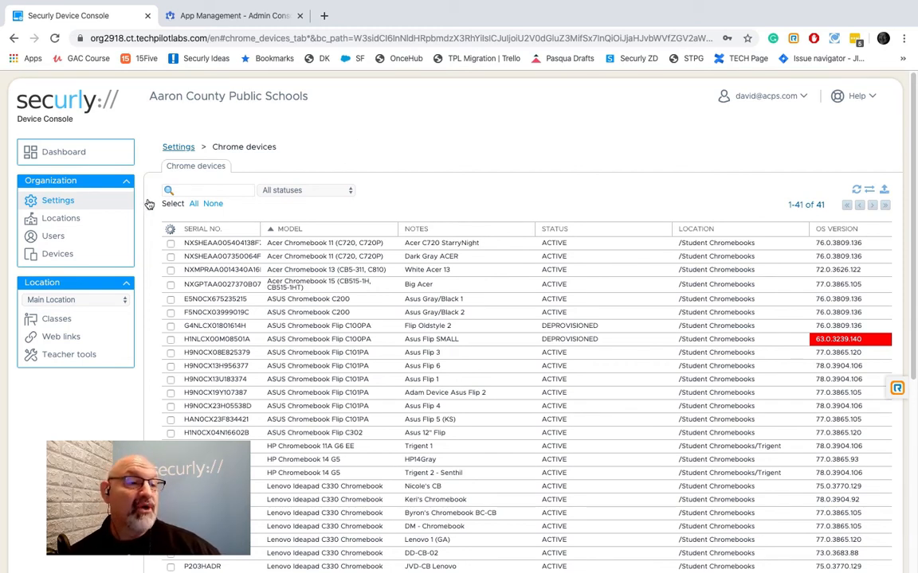
Switch to the Google Admin console and open the kiosk apps of the Lost Devices organizational unit
{"action": "left_click", "coordinate": [233, 19]}
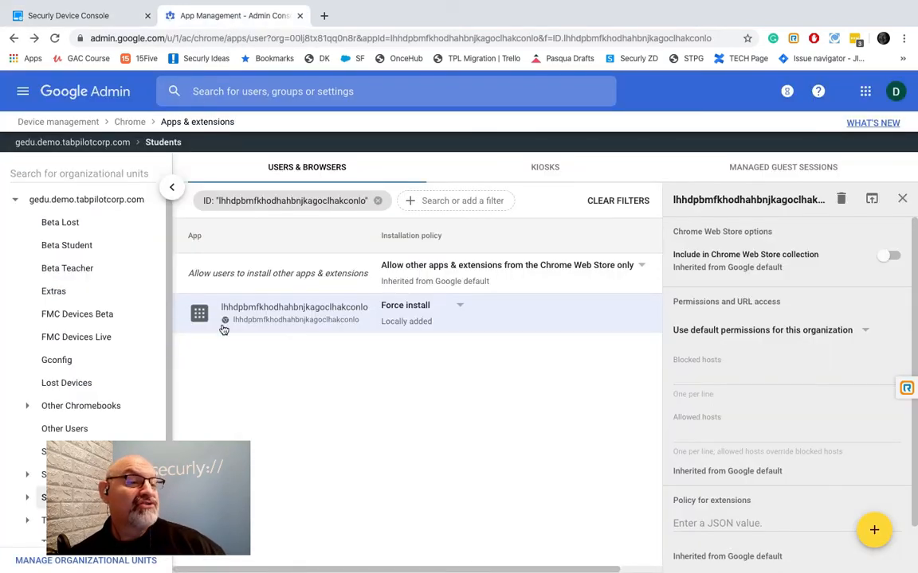
{"action": "scroll", "coordinate": [122, 338], "scroll_direction": "down", "scroll_amount": 1}
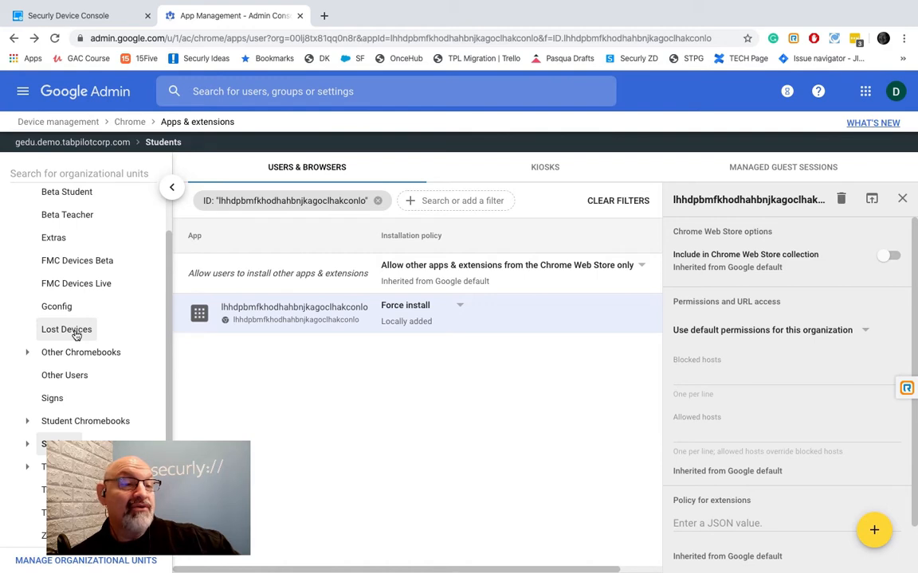
{"action": "left_click", "coordinate": [76, 335]}
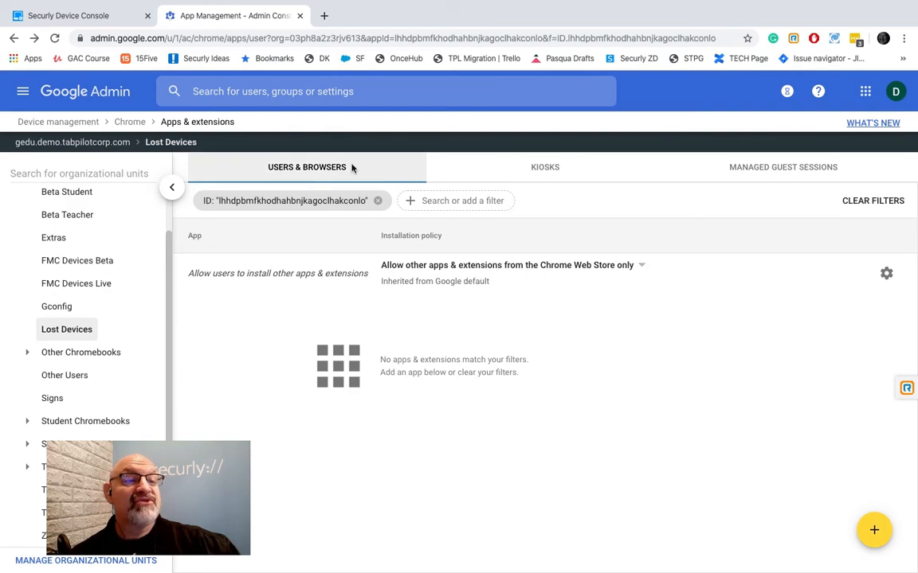
{"action": "left_click", "coordinate": [555, 168]}
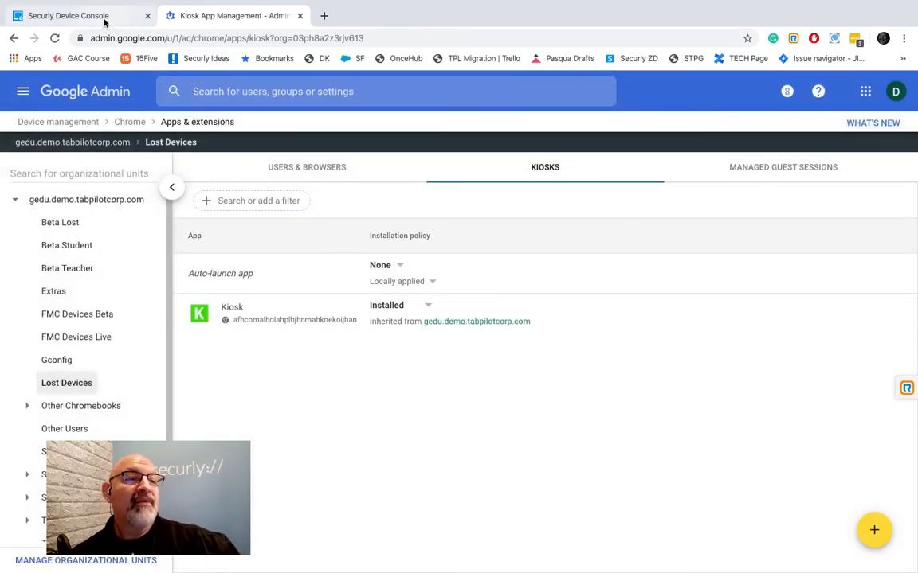
Copy the Chrome Lost Mode Kiosk extension ID from Securly Device Console and enter jlchfbgflflmmcoeagcmfkhlmbofojbm as a new kiosk app by ID in Google Admin
{"action": "left_click", "coordinate": [133, 19]}
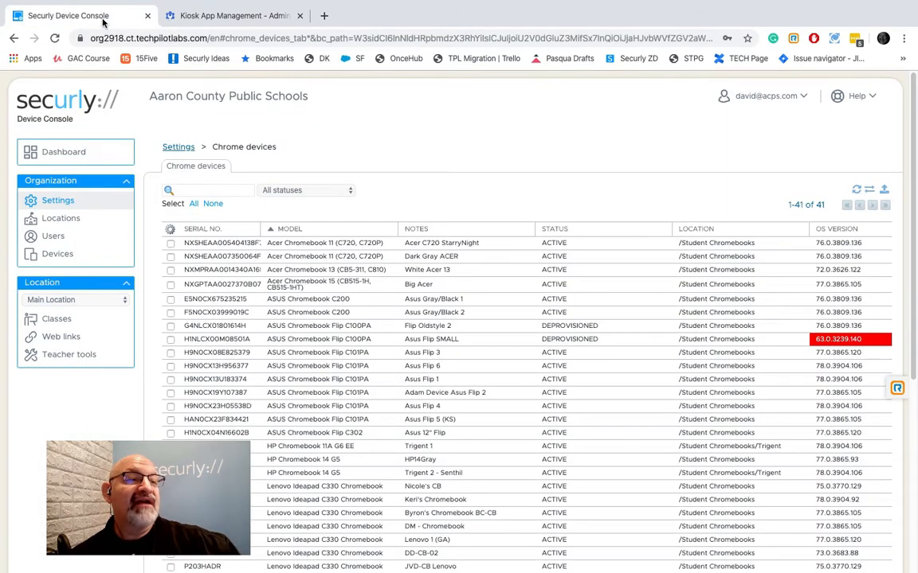
{"action": "left_click", "coordinate": [74, 205]}
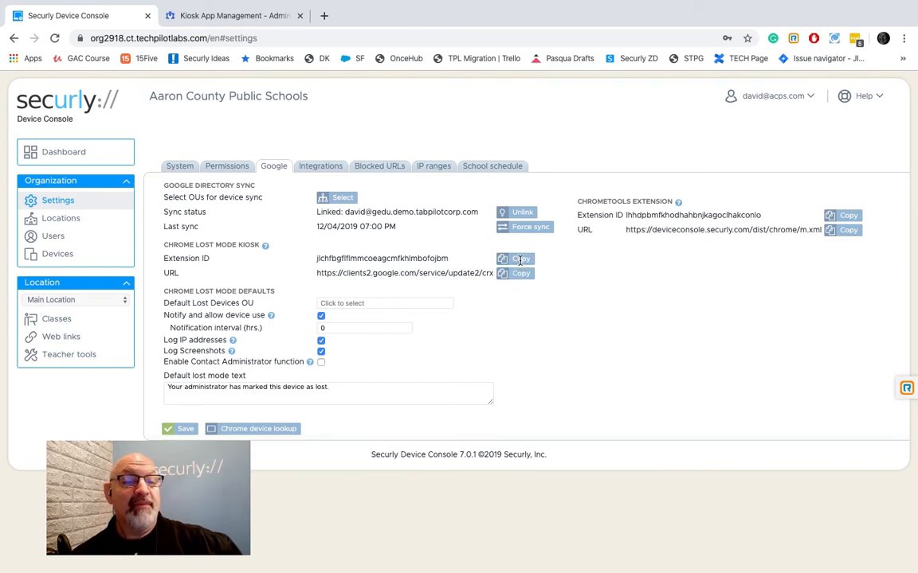
{"action": "left_click", "coordinate": [200, 16]}
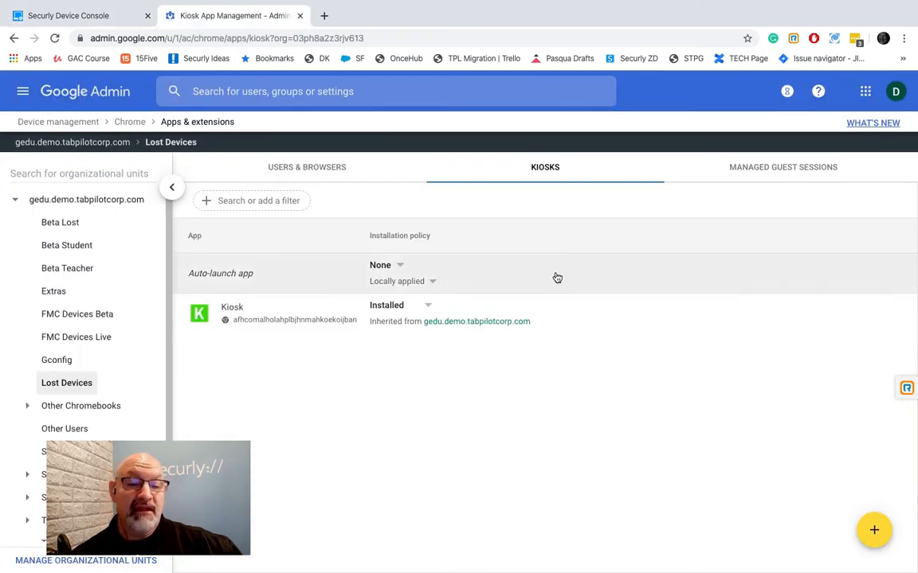
{"action": "mouse_move", "coordinate": [874, 532]}
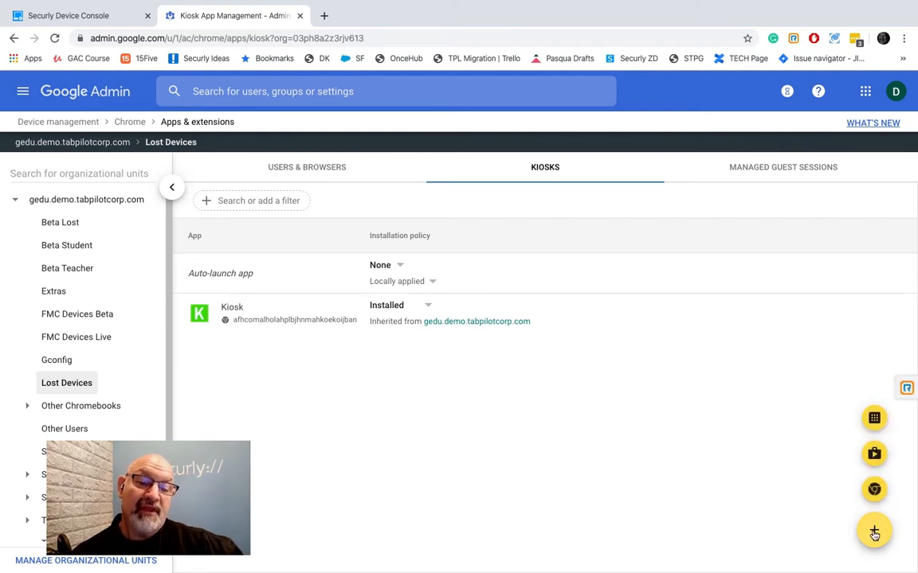
{"action": "left_click", "coordinate": [874, 419]}
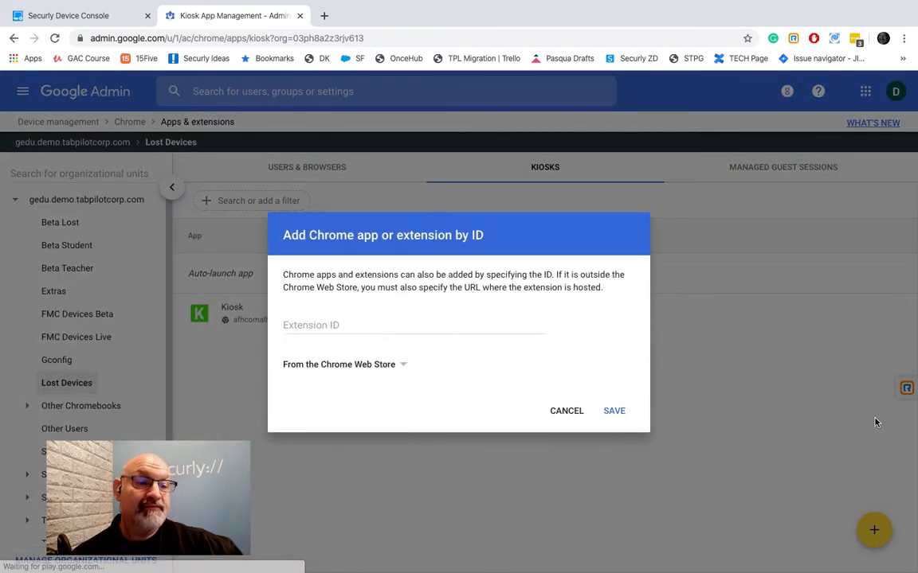
{"action": "left_click", "coordinate": [521, 323]}
{"action": "key", "text": "ctrl+v"}
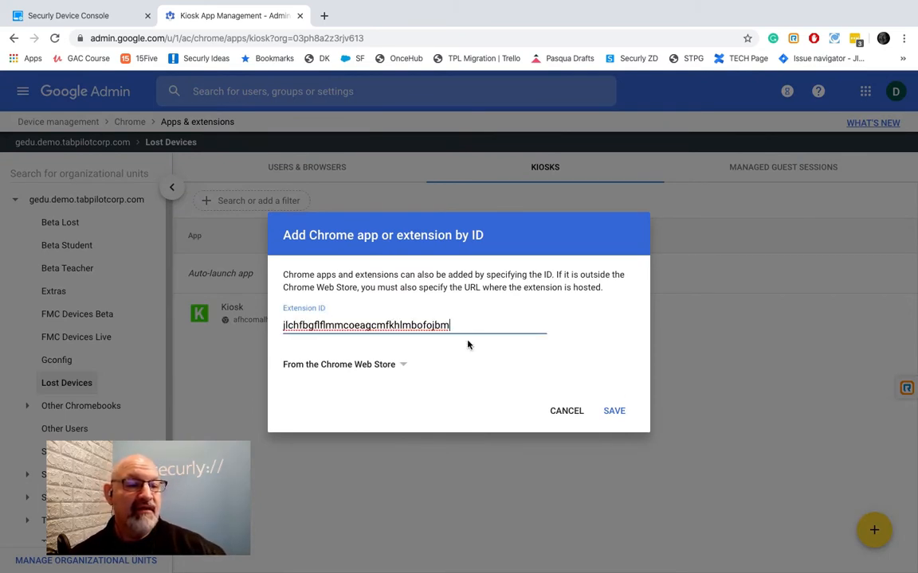
Set the kiosk app's source to a custom URL, enter the Lost Mode Kiosk URL copied from Securly Device Console, and save the app
{"action": "left_click", "coordinate": [404, 368]}
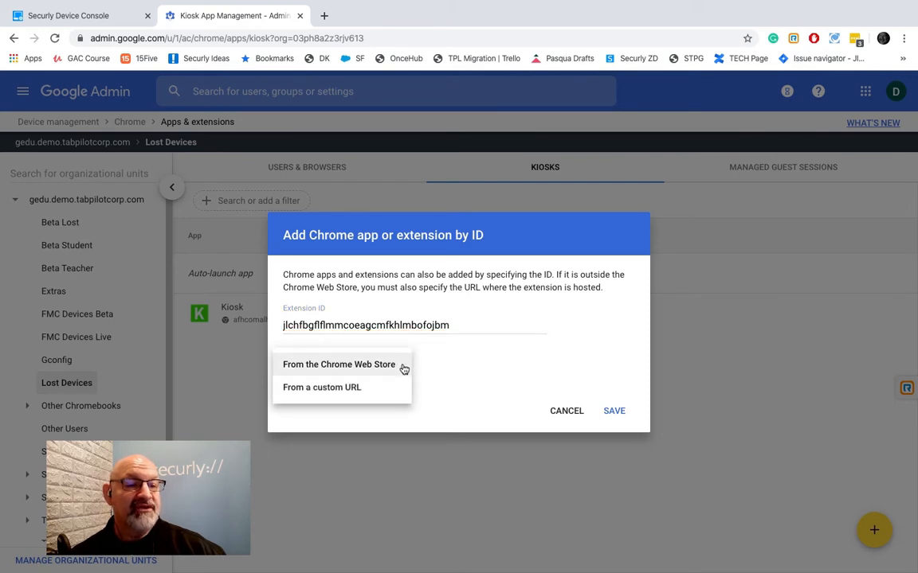
{"action": "left_click", "coordinate": [358, 395]}
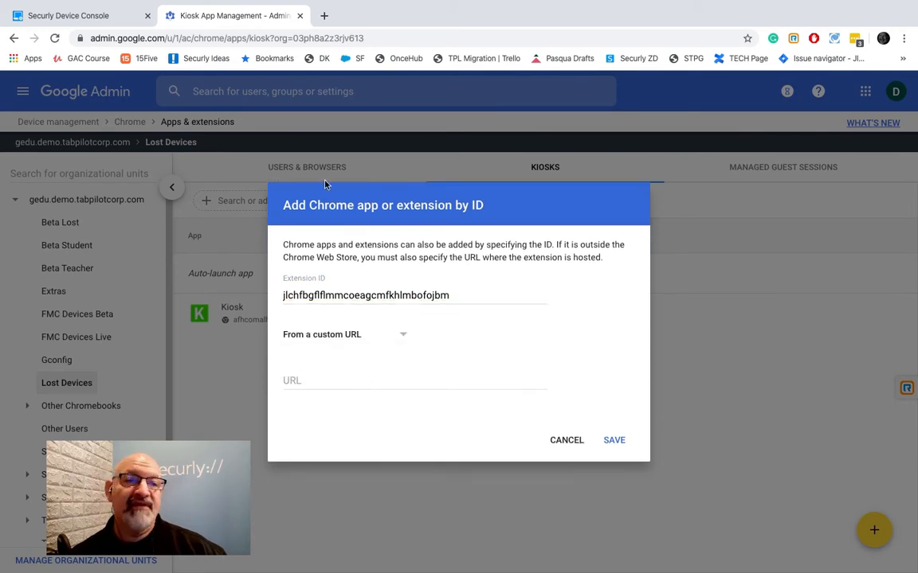
{"action": "left_click", "coordinate": [82, 17]}
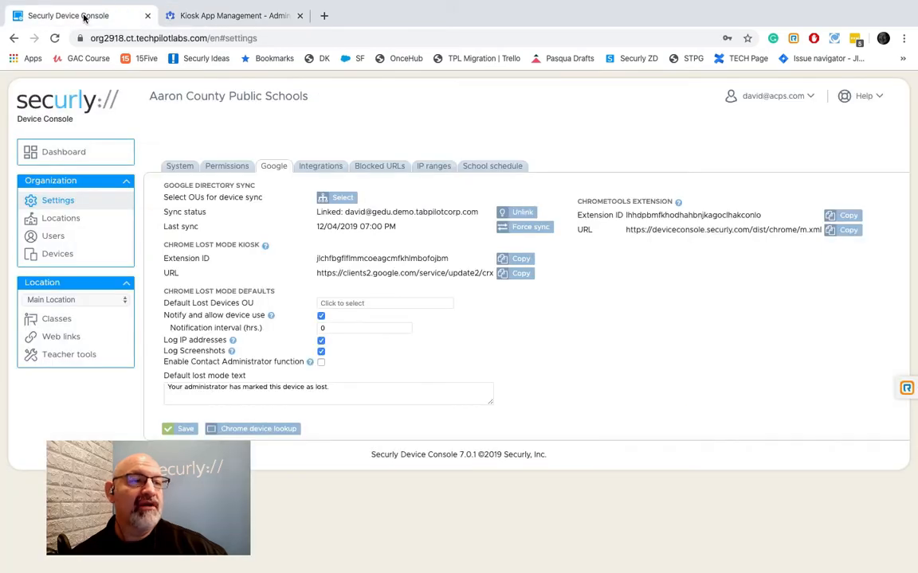
{"action": "left_click", "coordinate": [518, 276]}
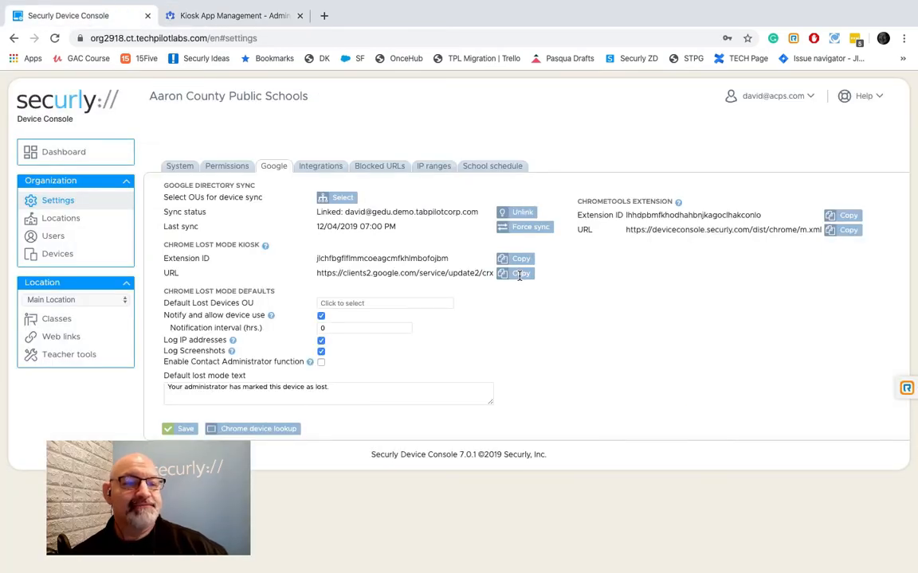
{"action": "left_click", "coordinate": [231, 15]}
{"action": "left_click", "coordinate": [305, 381]}
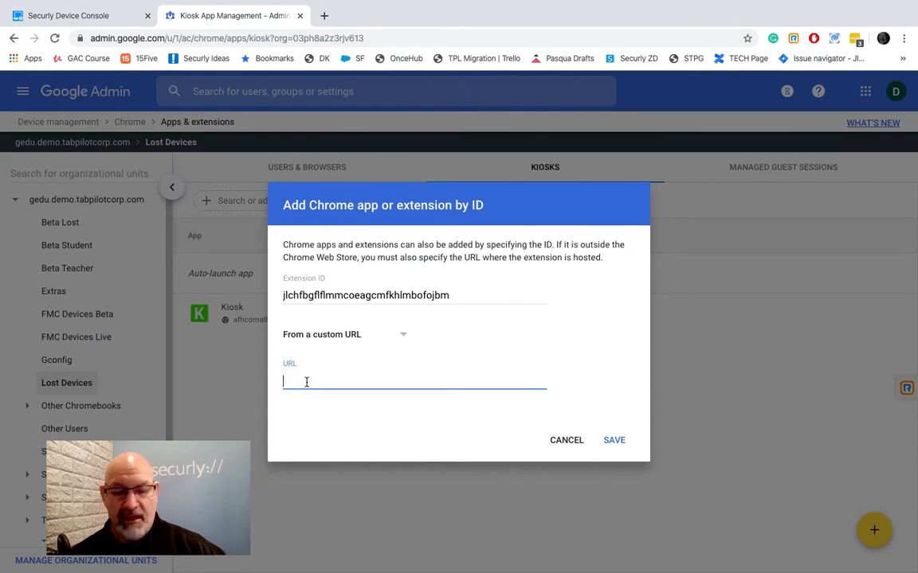
{"action": "key", "text": "ctrl+v"}
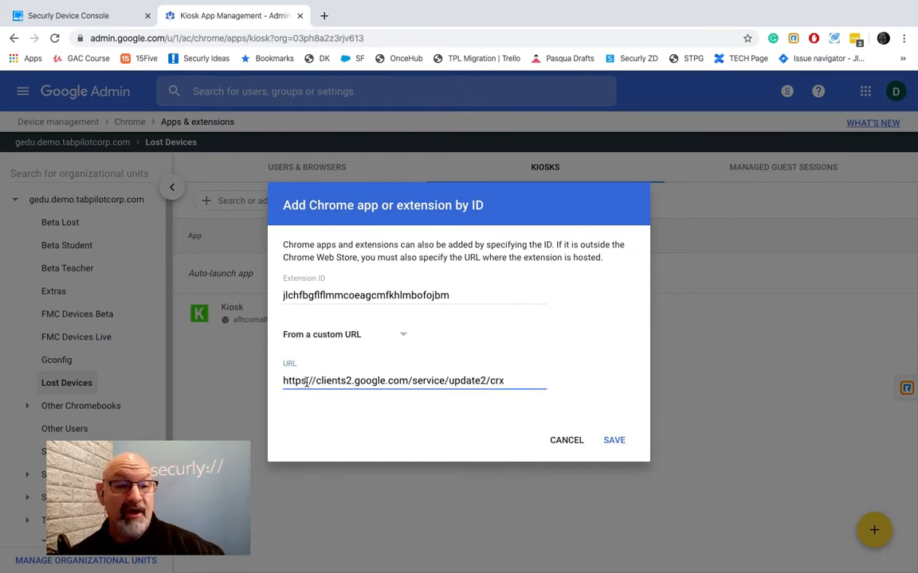
{"action": "left_click", "coordinate": [616, 441]}
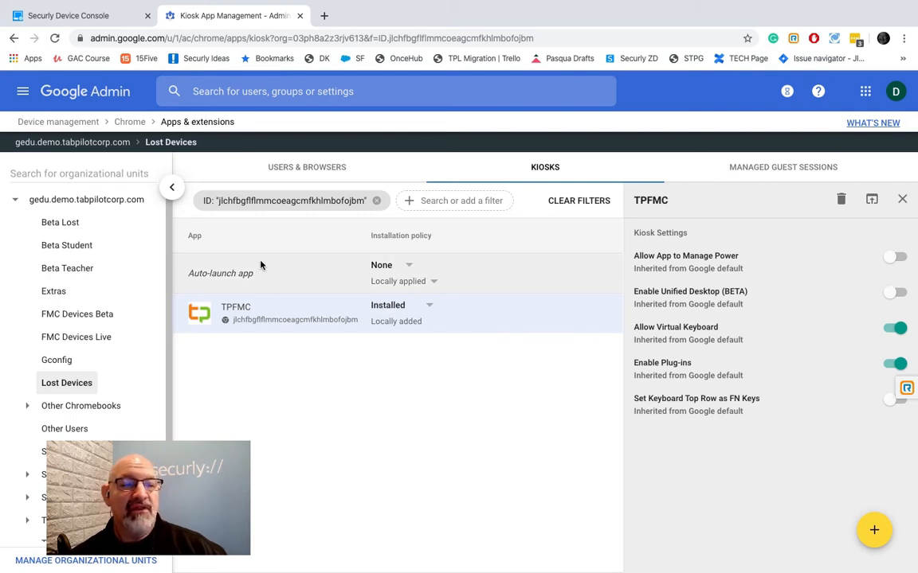
Set the auto-launch app of the Lost Devices organizational unit to TPFMC and save the change
{"action": "left_click", "coordinate": [409, 269]}
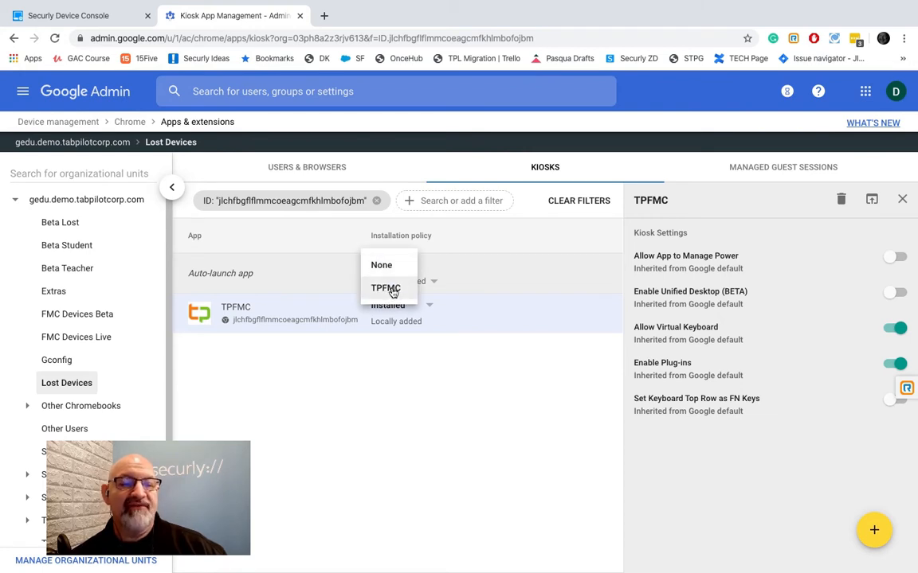
{"action": "left_click", "coordinate": [393, 290]}
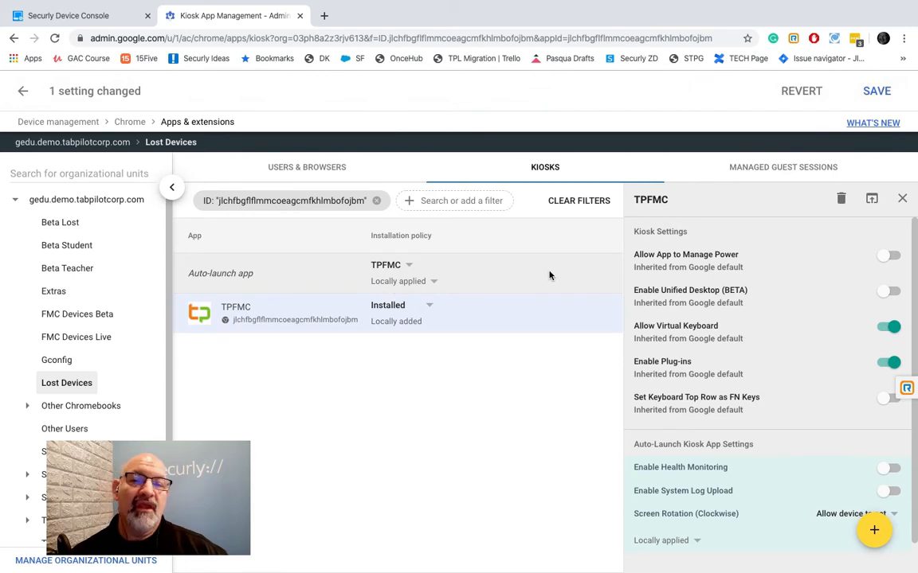
{"action": "left_click", "coordinate": [876, 92]}
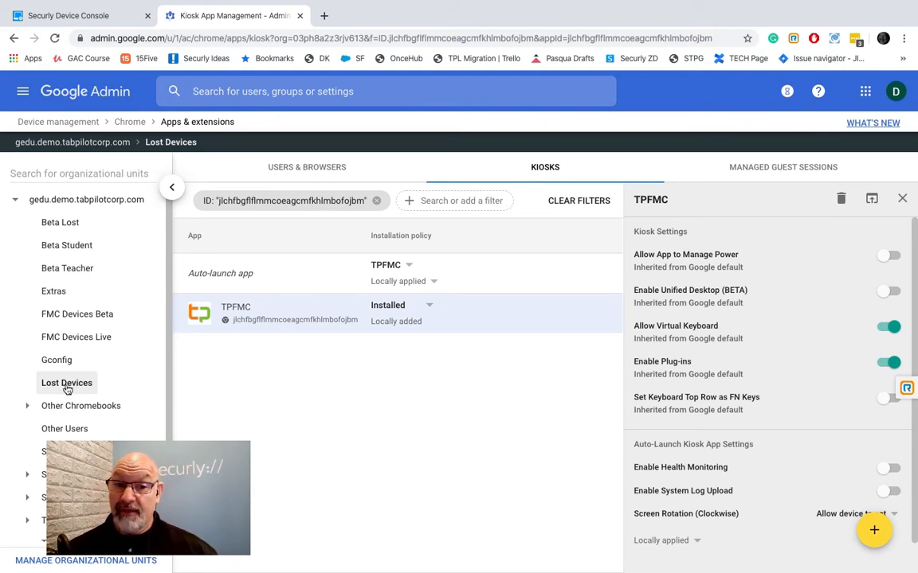
Switch to Securly Device Console and set the default Lost Devices OU to Lost Devices
{"action": "left_click", "coordinate": [71, 18]}
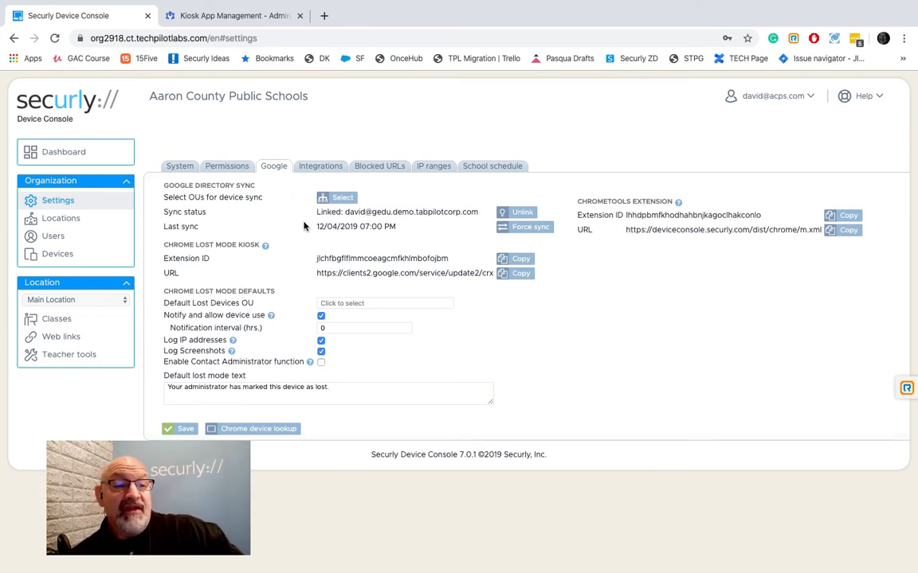
{"action": "left_click", "coordinate": [380, 303]}
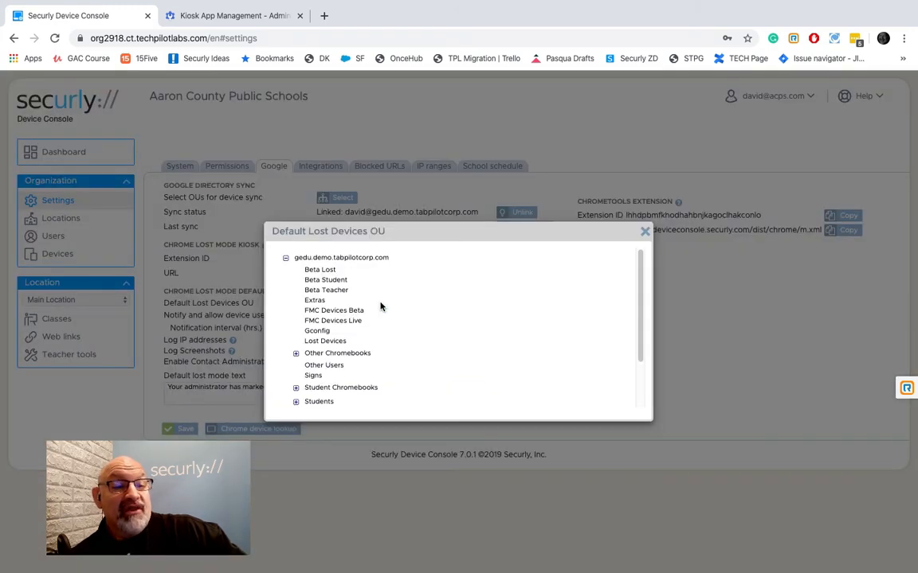
{"action": "left_click", "coordinate": [325, 341]}
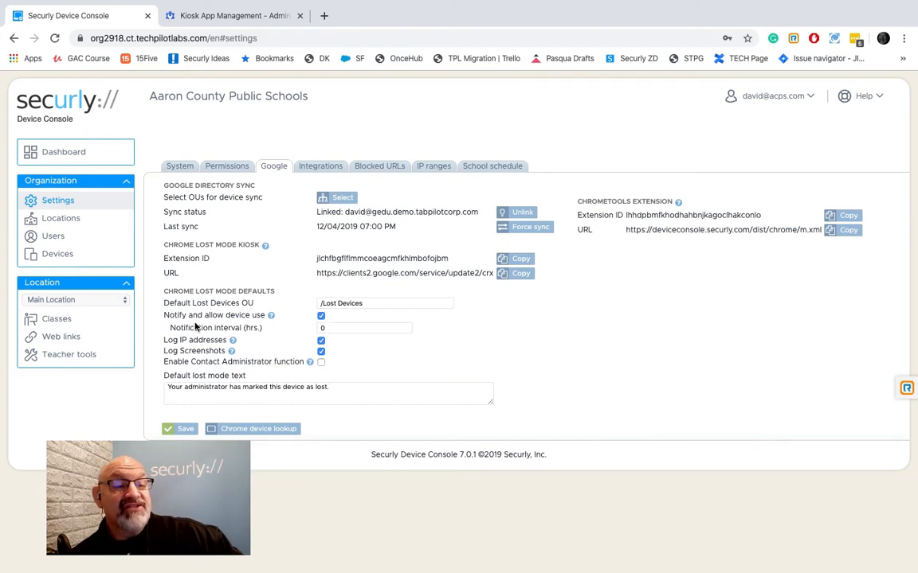
{"action": "left_click", "coordinate": [321, 317]}
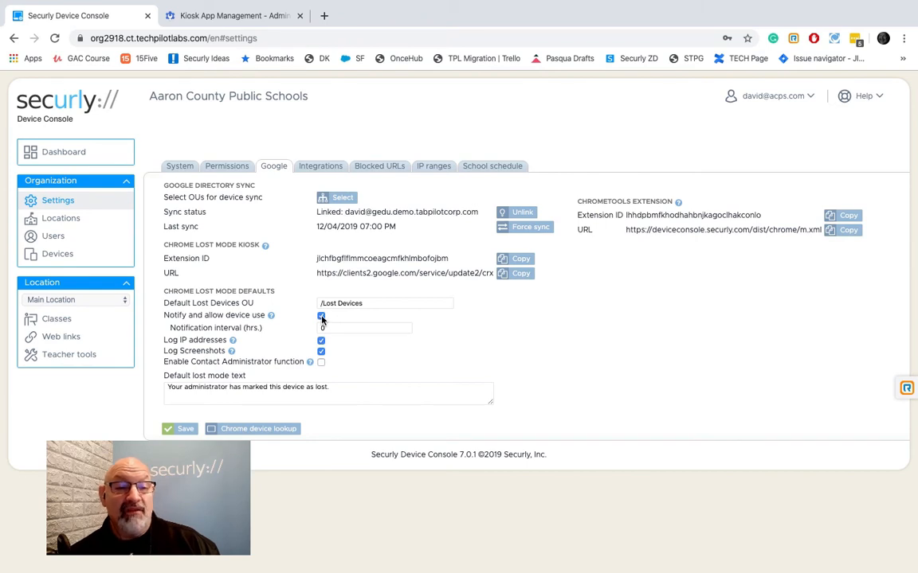
{"action": "left_click", "coordinate": [321, 316]}
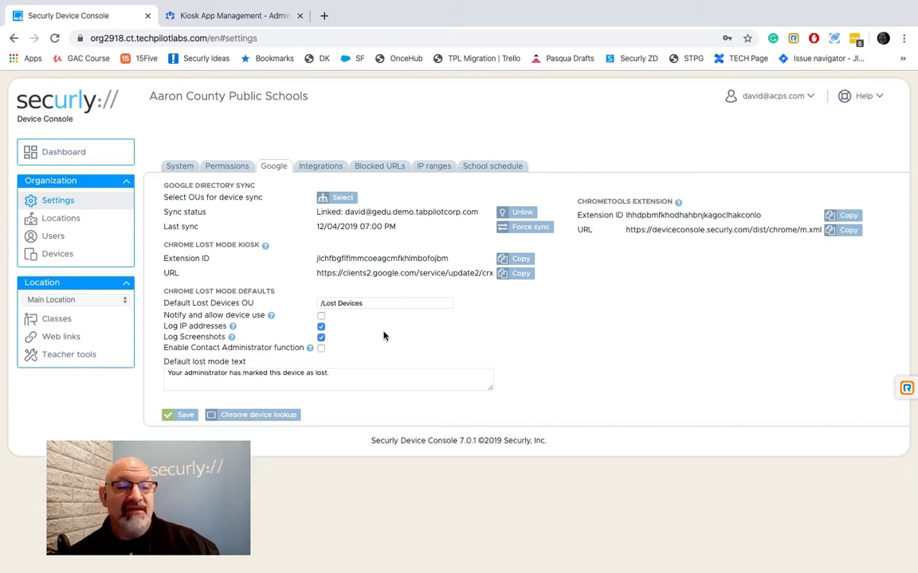
{"action": "left_click", "coordinate": [321, 316]}
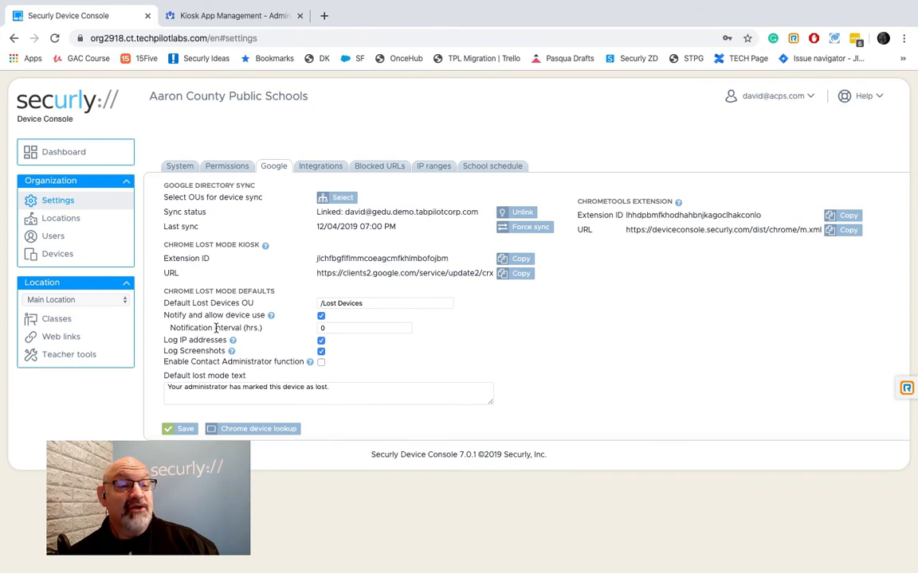
Set the notification interval to 1 hour and append "Please return to Aaron County PS." to the default lost mode text
{"action": "left_click", "coordinate": [327, 328]}
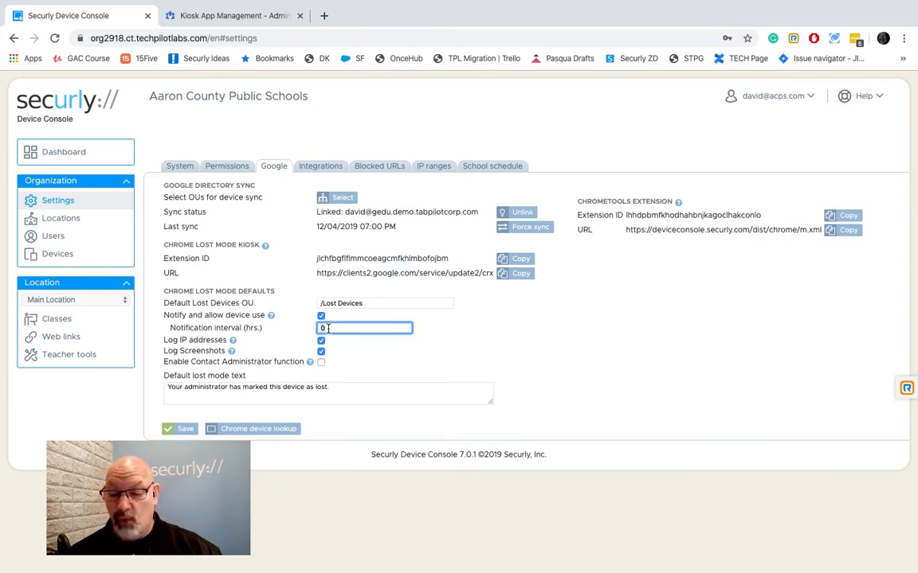
{"action": "left_click", "coordinate": [352, 352]}
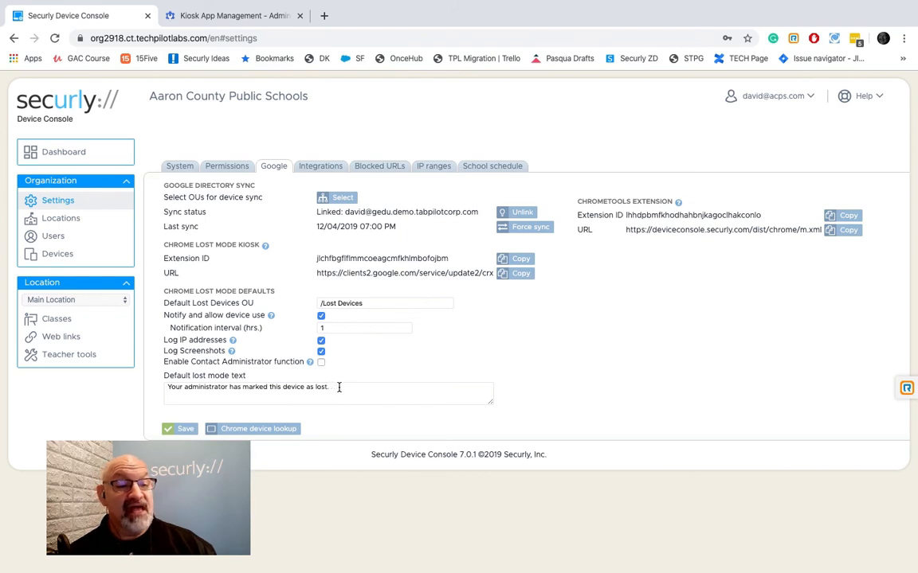
{"action": "left_click", "coordinate": [367, 389]}
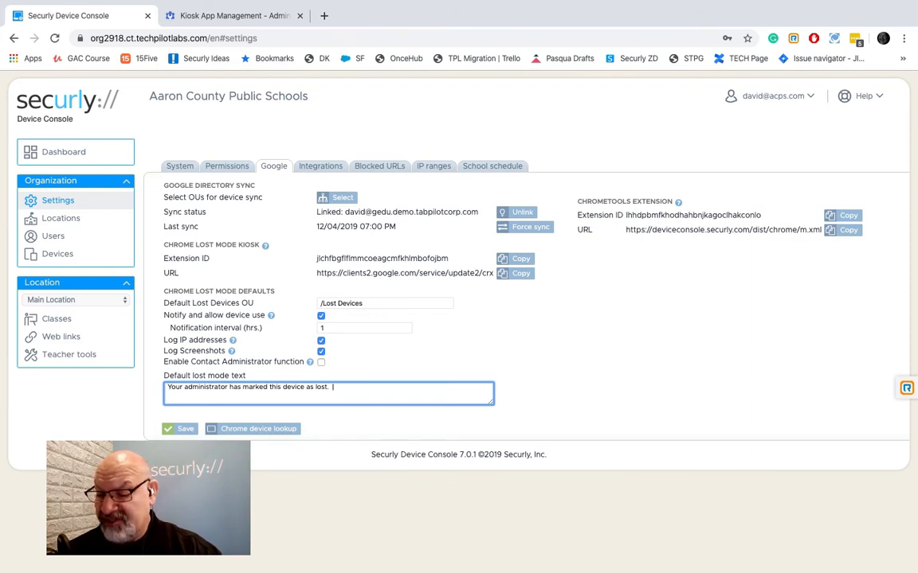
{"action": "type", "text": "Please"}
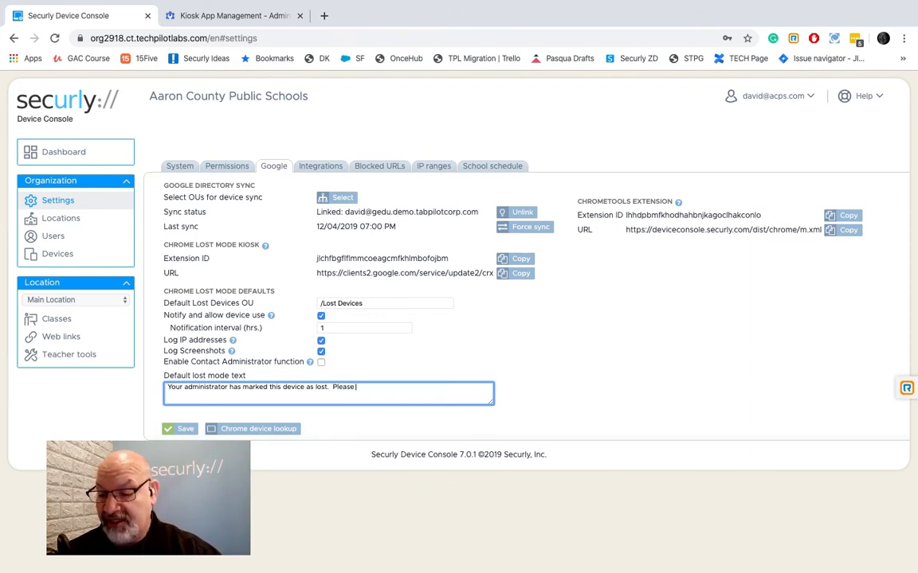
{"action": "type", "text": " bring"}
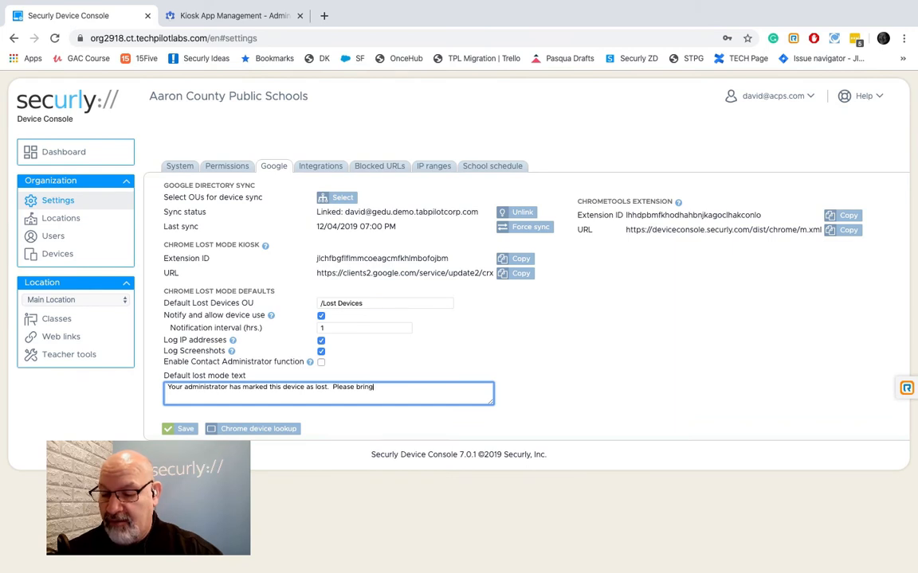
{"action": "key", "text": "BackSpace"}
{"action": "key", "text": "BackSpace"}
{"action": "key", "text": "BackSpace"}
{"action": "key", "text": "BackSpace"}
{"action": "key", "text": "BackSpace"}
{"action": "key", "text": "BackSpace"}
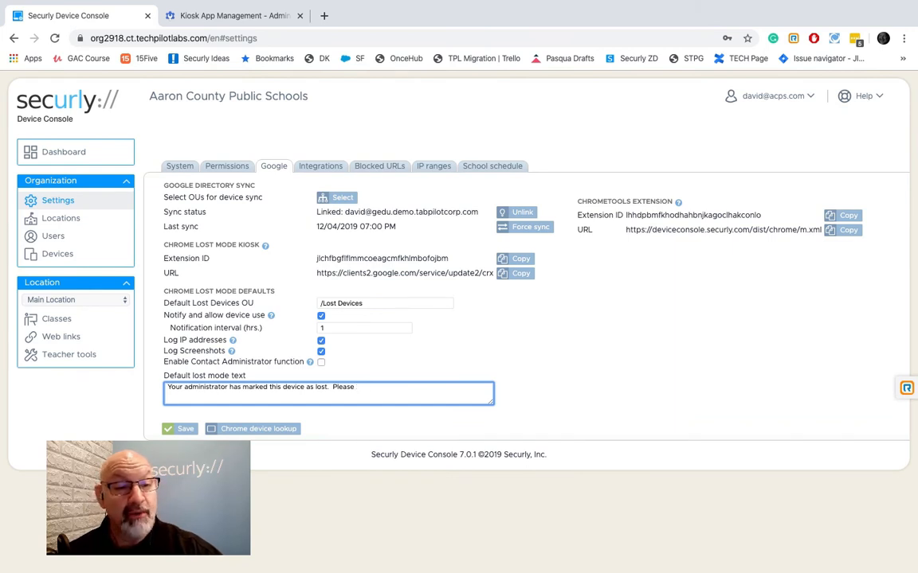
{"action": "type", "text": "retu"}
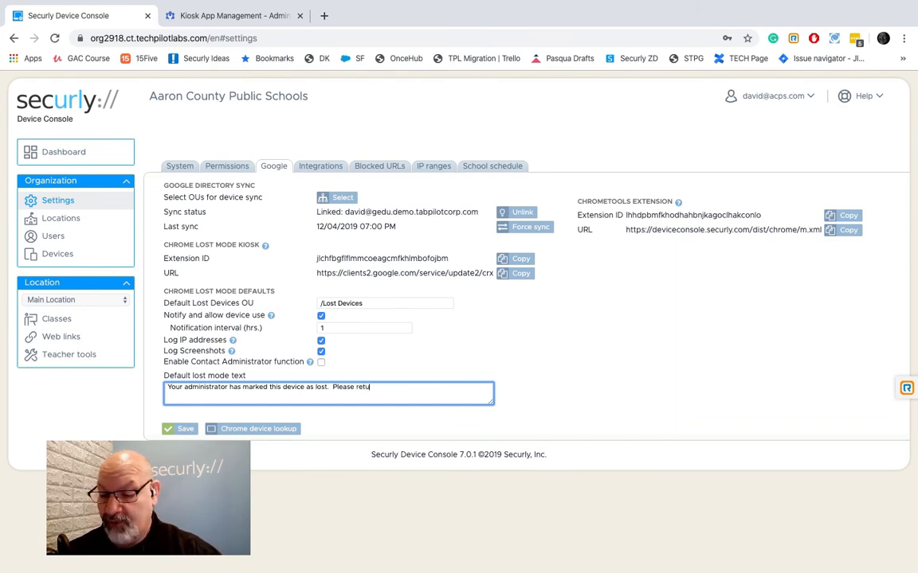
{"action": "type", "text": "rn to "}
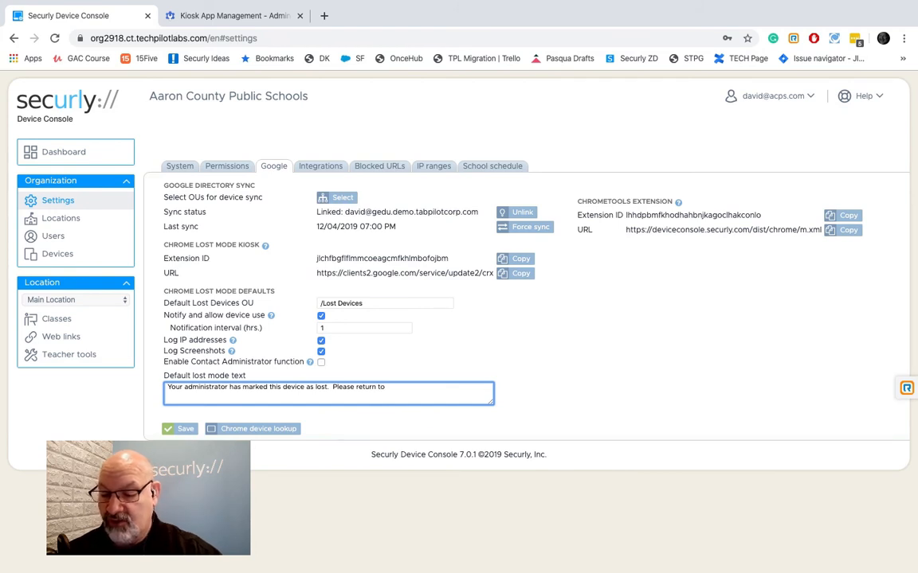
{"action": "type", "text": "Aaron"}
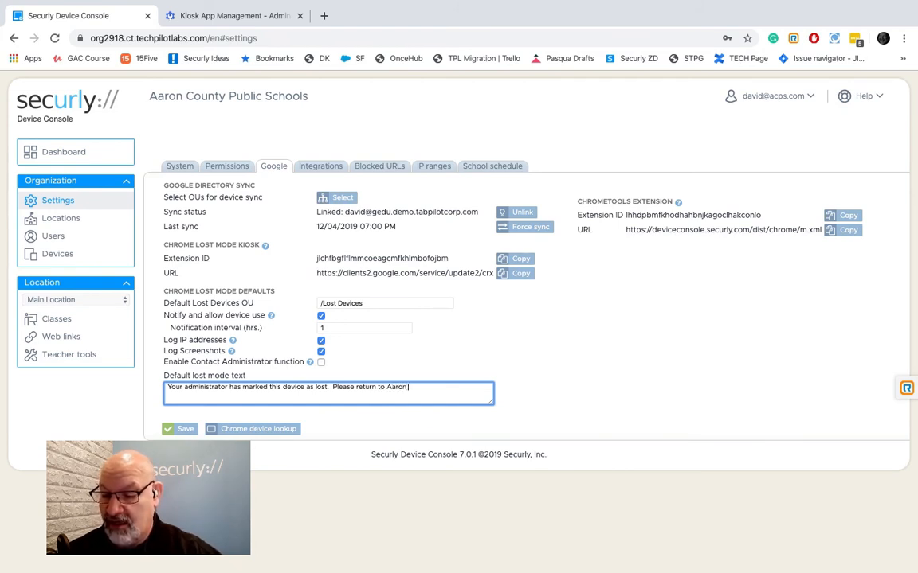
{"action": "type", "text": " County"}
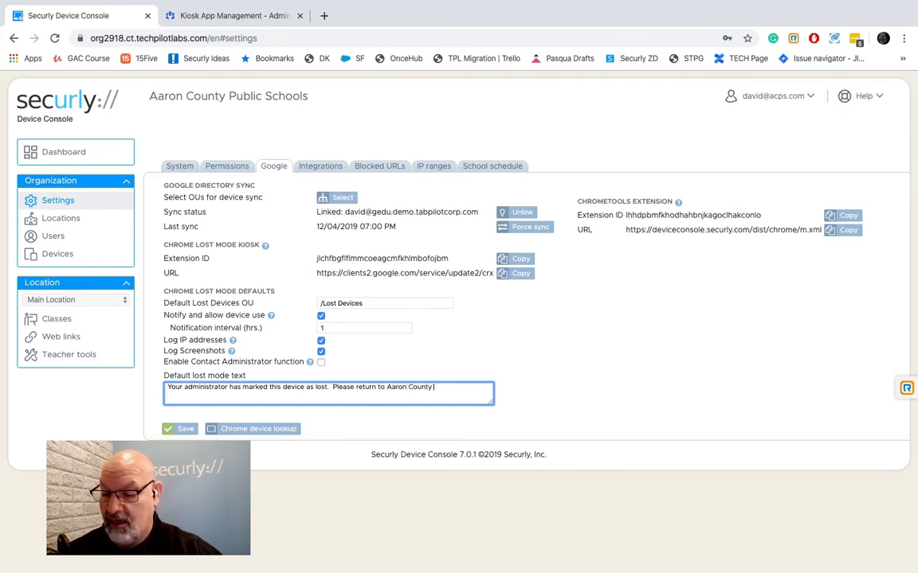
{"action": "type", "text": " PS"}
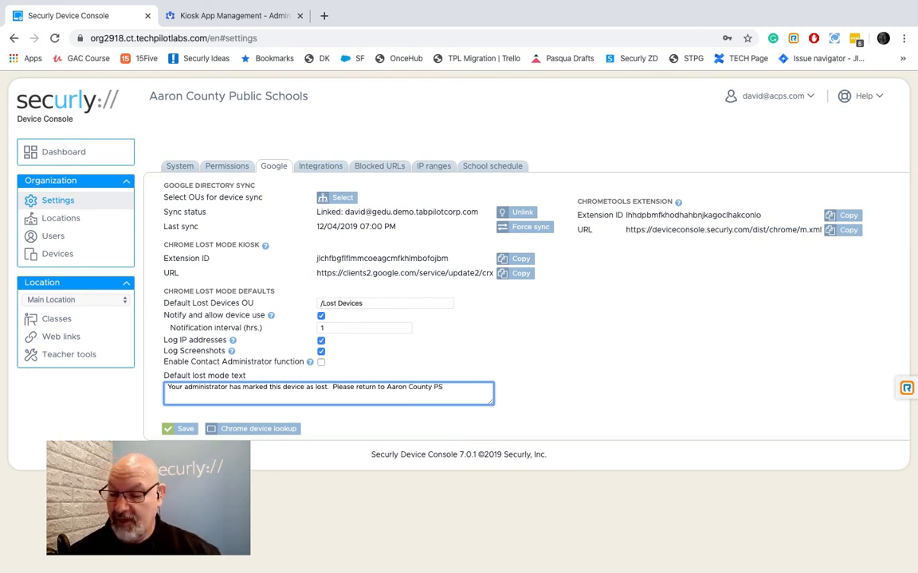
{"action": "type", "text": "."}
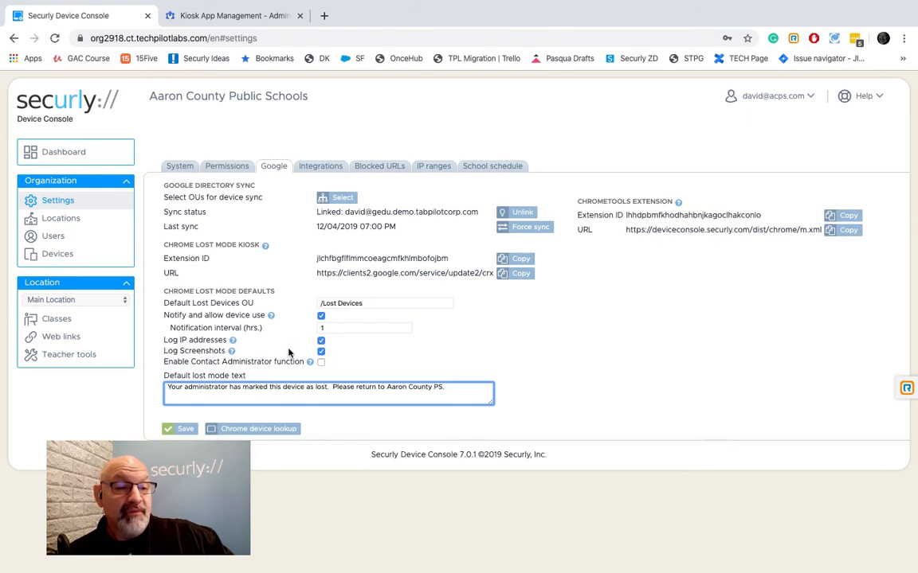
{"action": "left_click", "coordinate": [321, 351]}
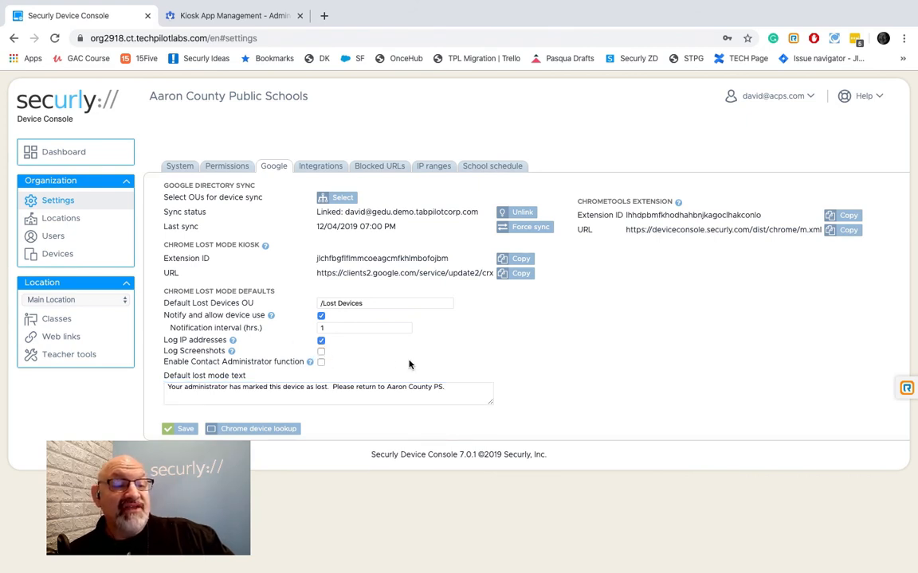
{"action": "left_click", "coordinate": [321, 351]}
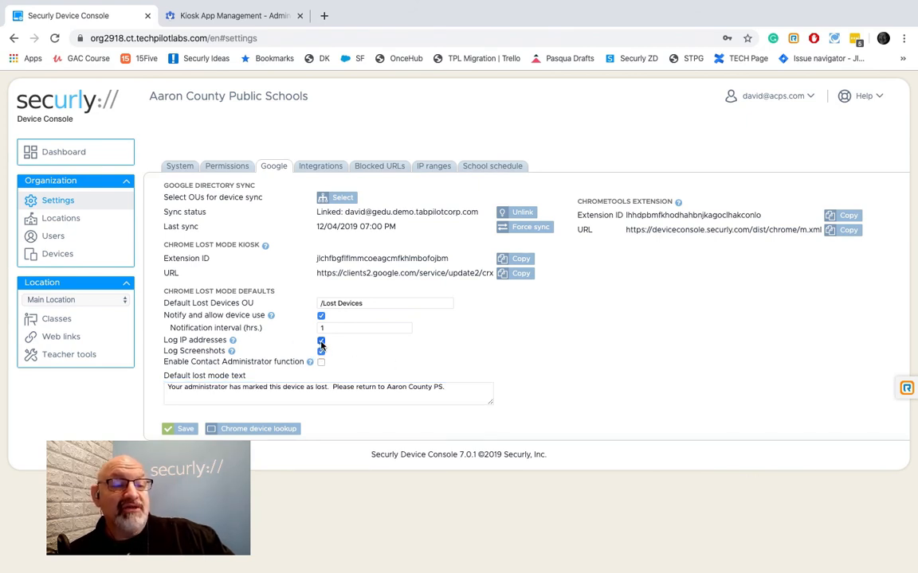
{"action": "left_click", "coordinate": [320, 340]}
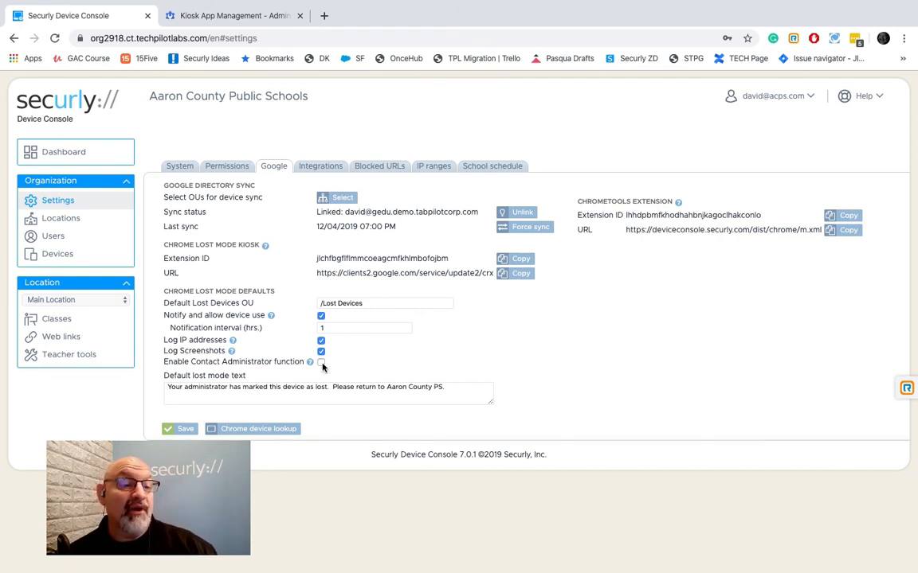
Turn off device-use notification, IP address logging and screenshot logging in the Chrome Lost Mode defaults, and save the settings
{"action": "left_click", "coordinate": [321, 316]}
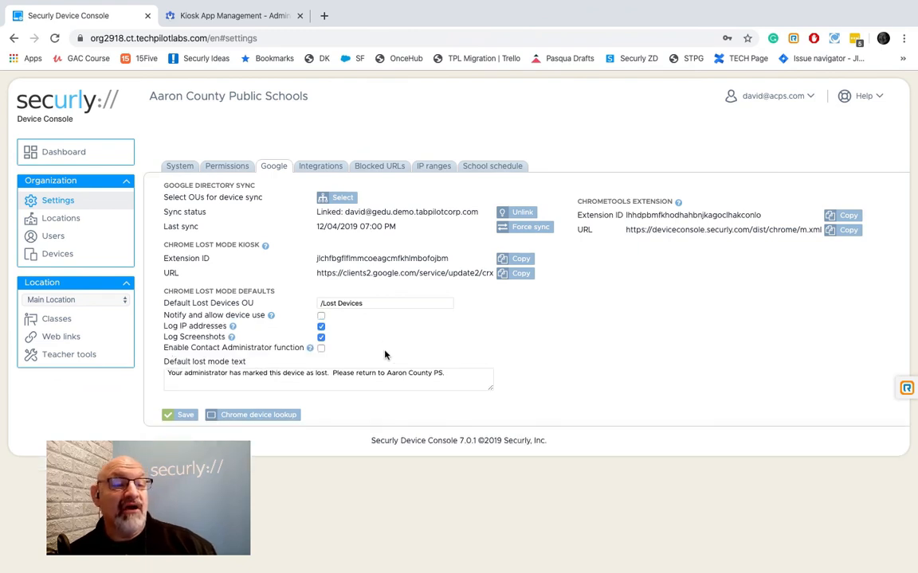
{"action": "left_click", "coordinate": [320, 326]}
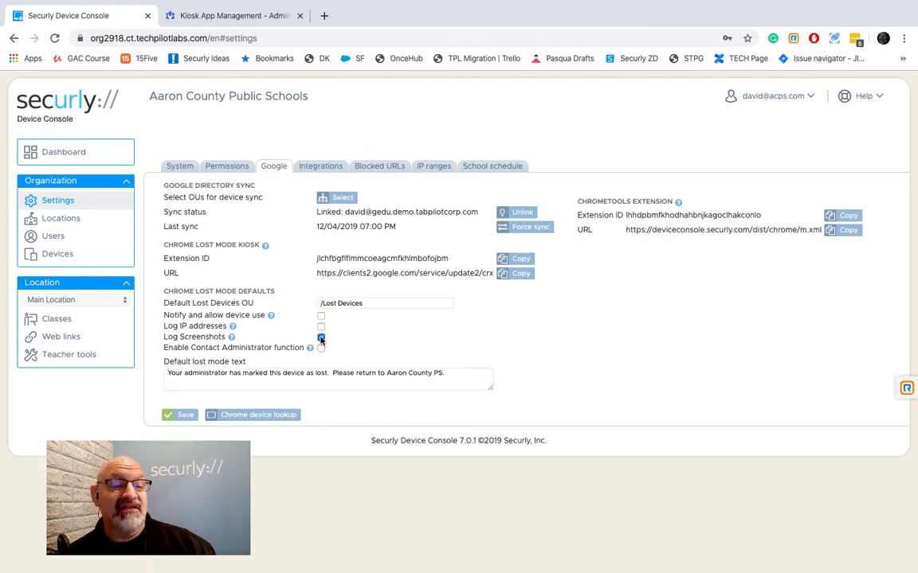
{"action": "left_click", "coordinate": [321, 338]}
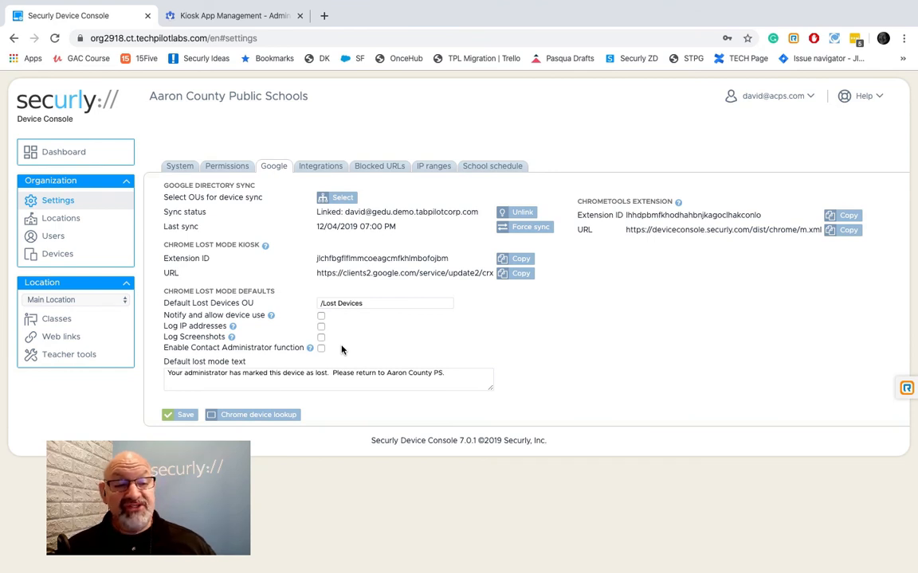
{"action": "left_click", "coordinate": [187, 417]}
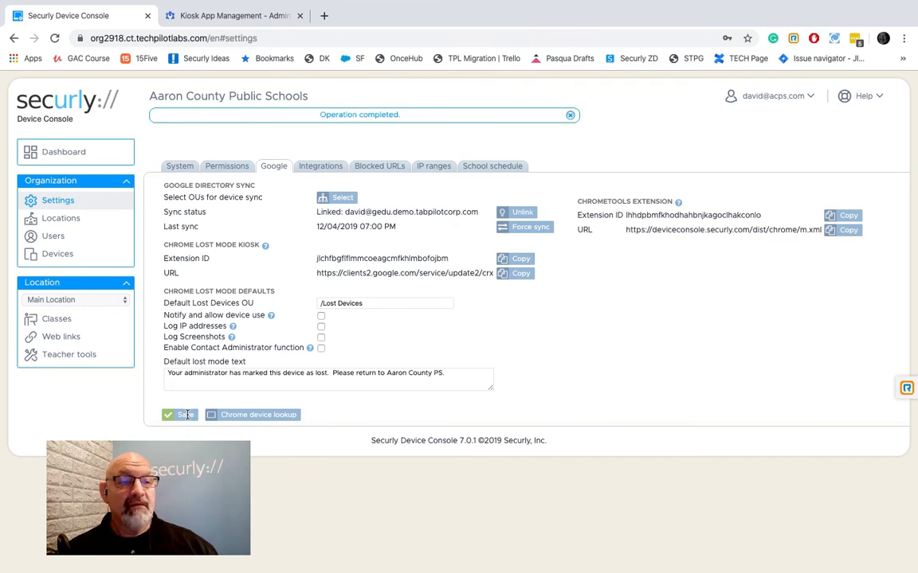